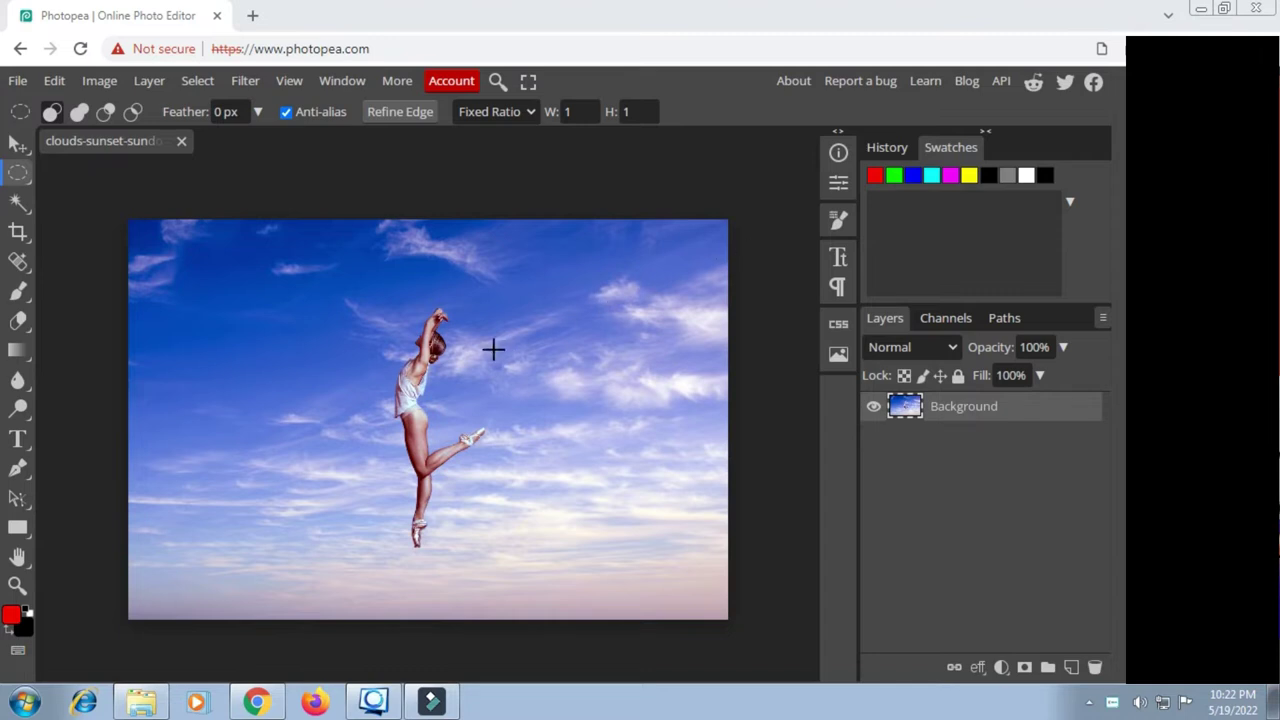
# Step: Draw a circular Ellipse Select selection with a fixed 1:1 ratio around the dancer and centre it on her
pyautogui.click(24, 182)
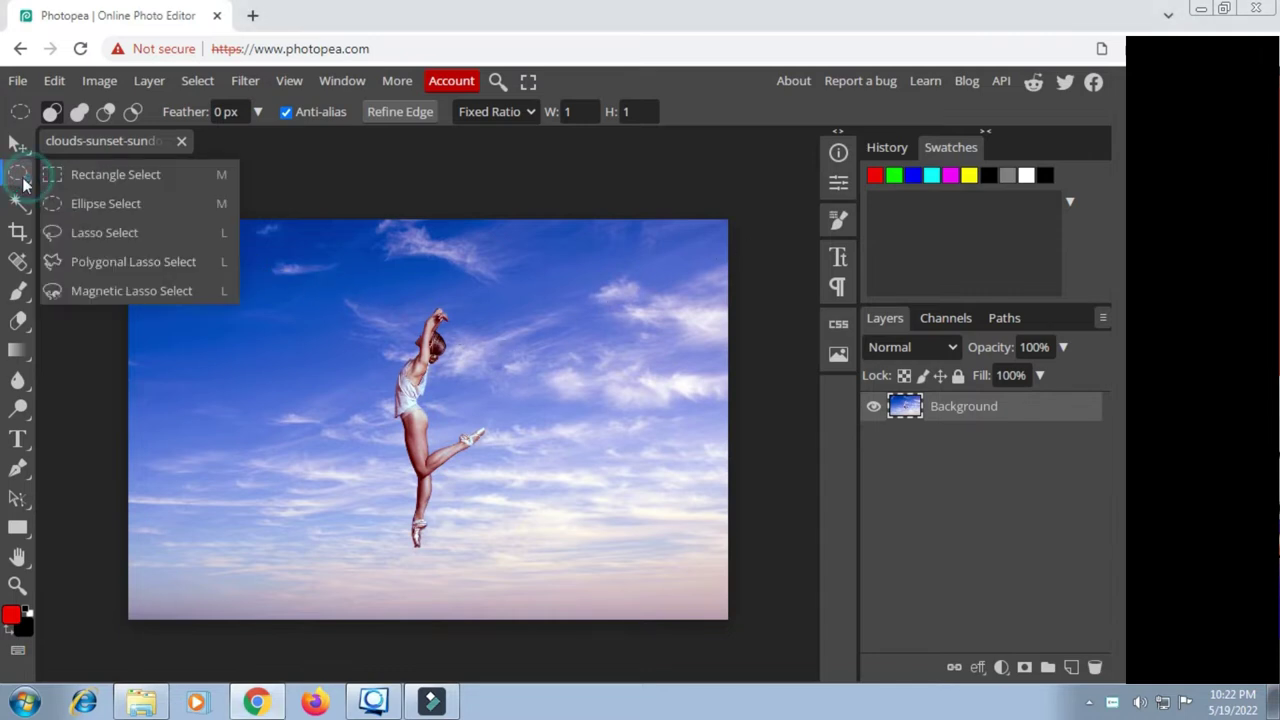
pyautogui.click(92, 202)
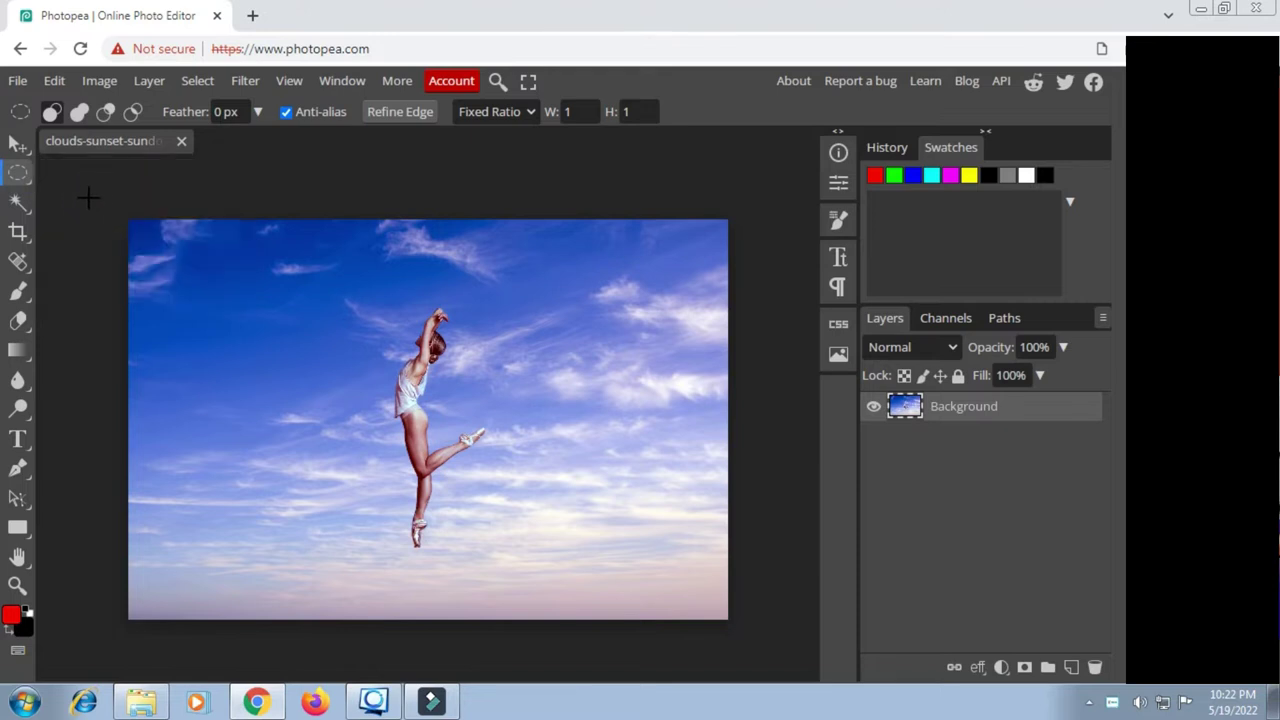
pyautogui.click(534, 110)
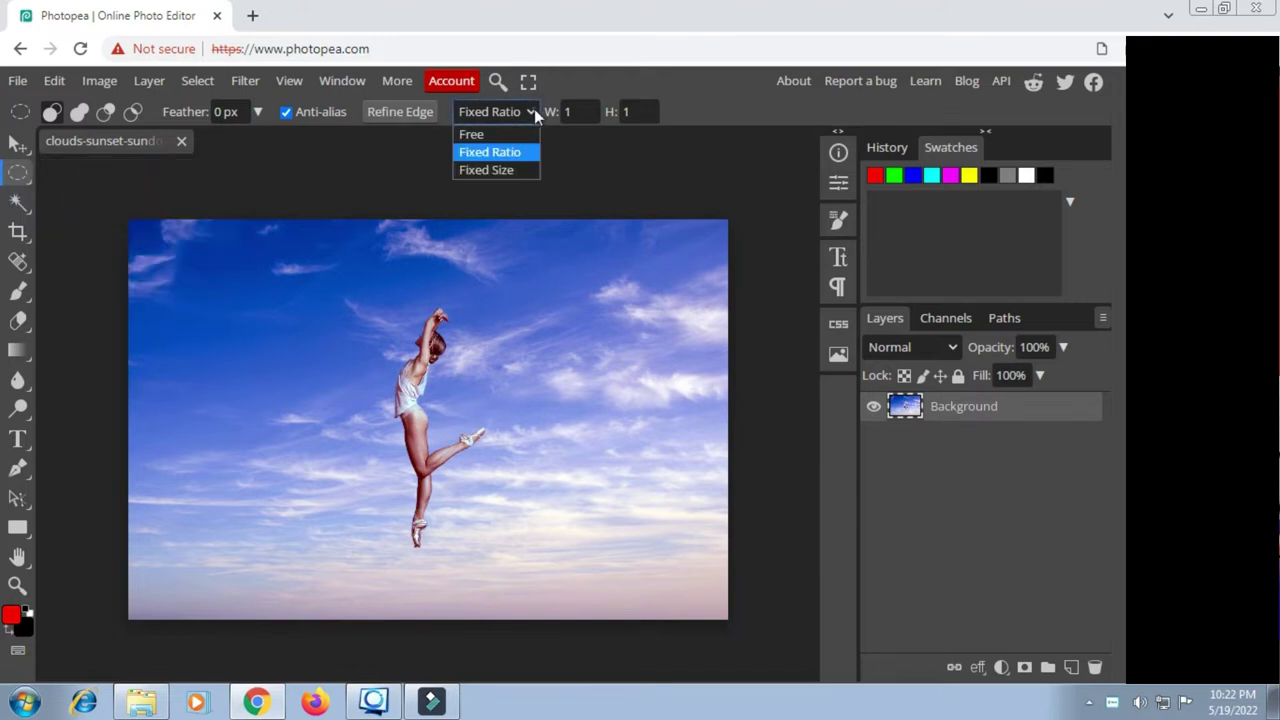
pyautogui.click(481, 155)
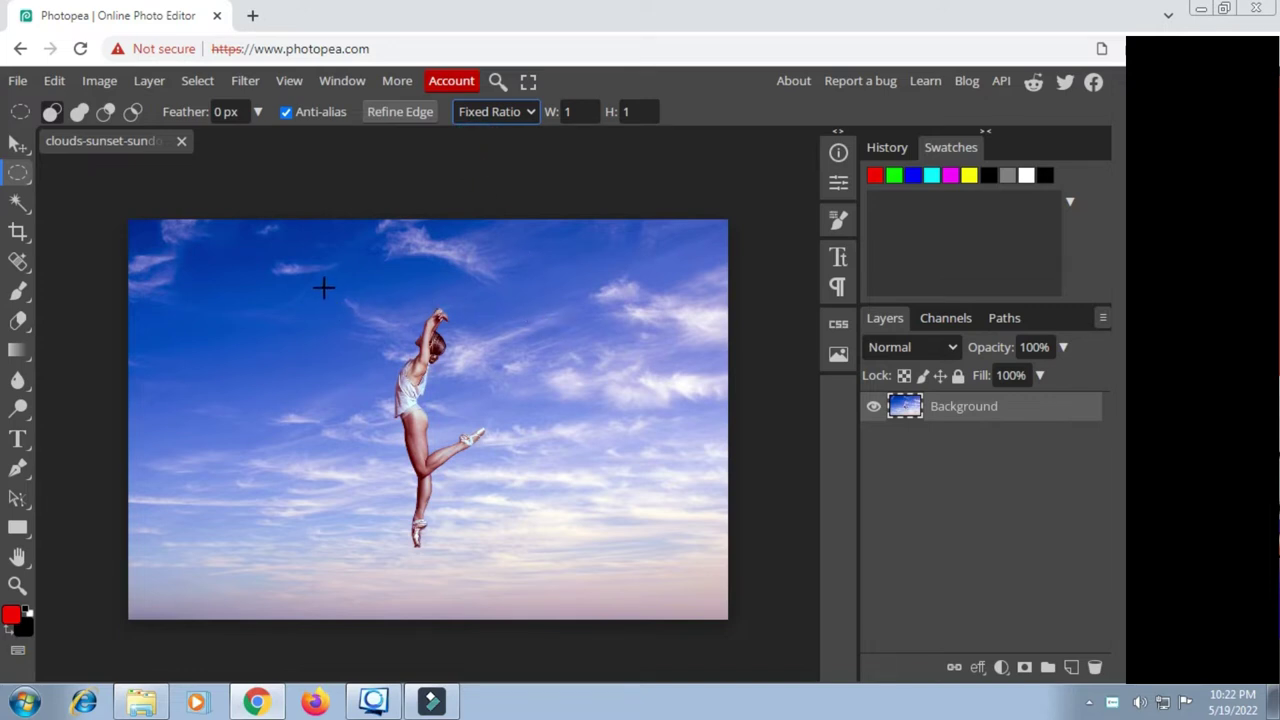
pyautogui.moveTo(324, 288); pyautogui.dragTo(589, 616)
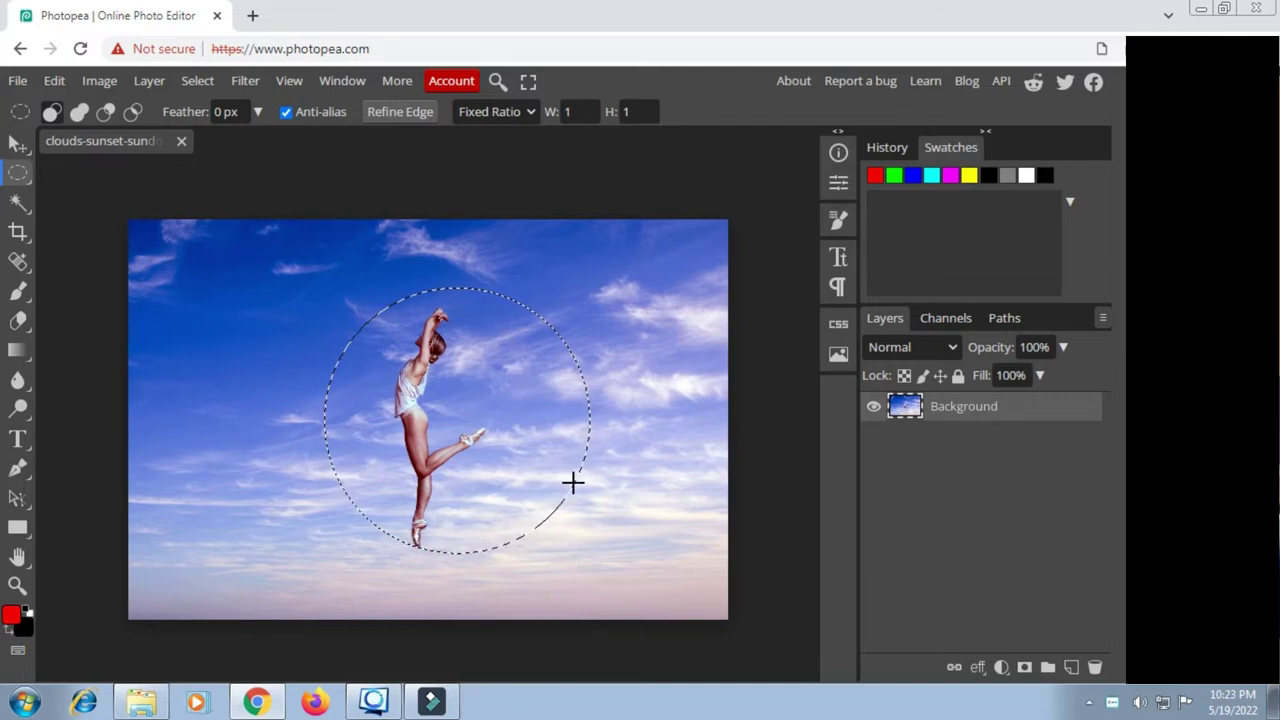
pyautogui.moveTo(568, 432); pyautogui.dragTo(530, 433)
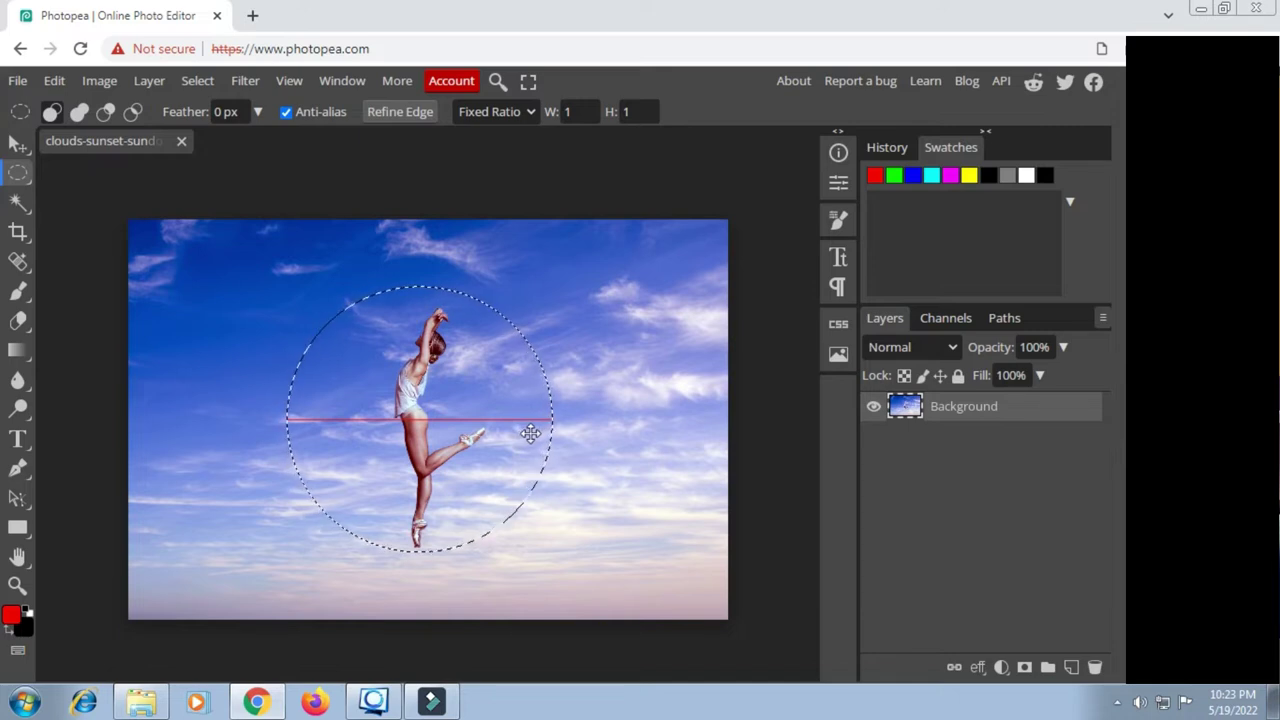
pyautogui.moveTo(530, 433); pyautogui.dragTo(531, 433)
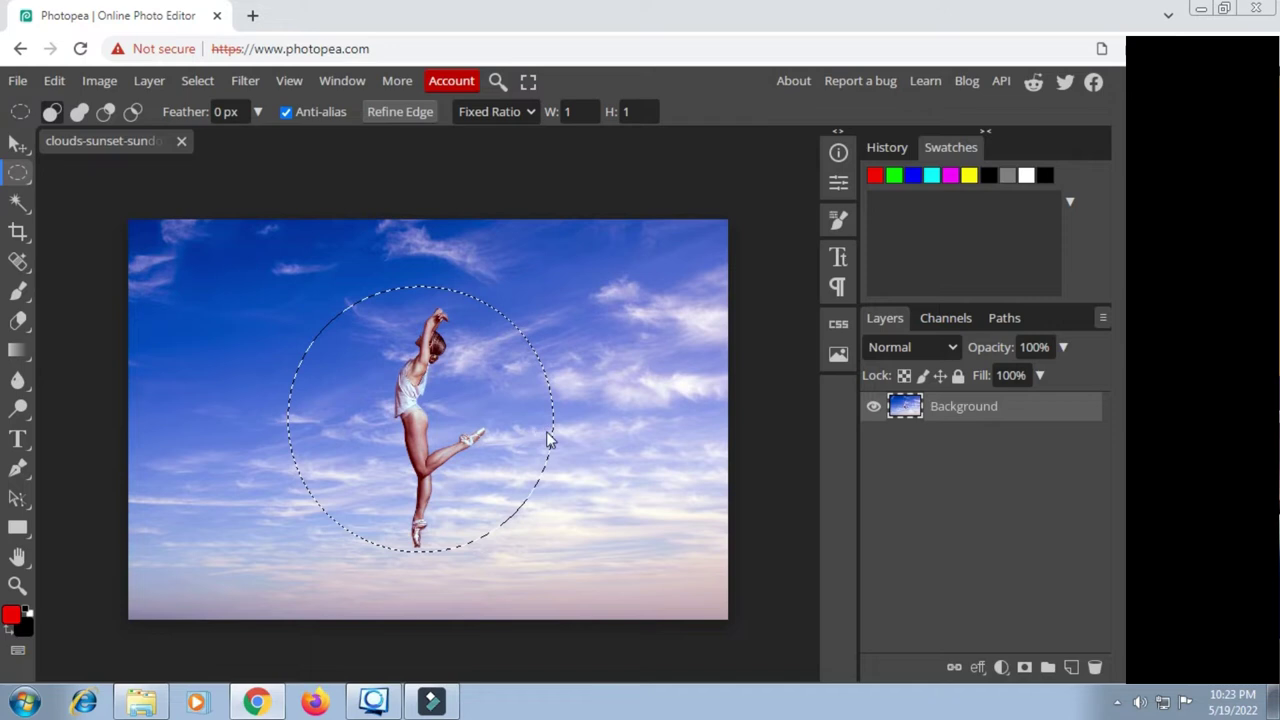
# Step: Copy the circular selection to a new layer and check the cutout by temporarily hiding the Background layer
pyautogui.hotkey('ctrl', 'j')
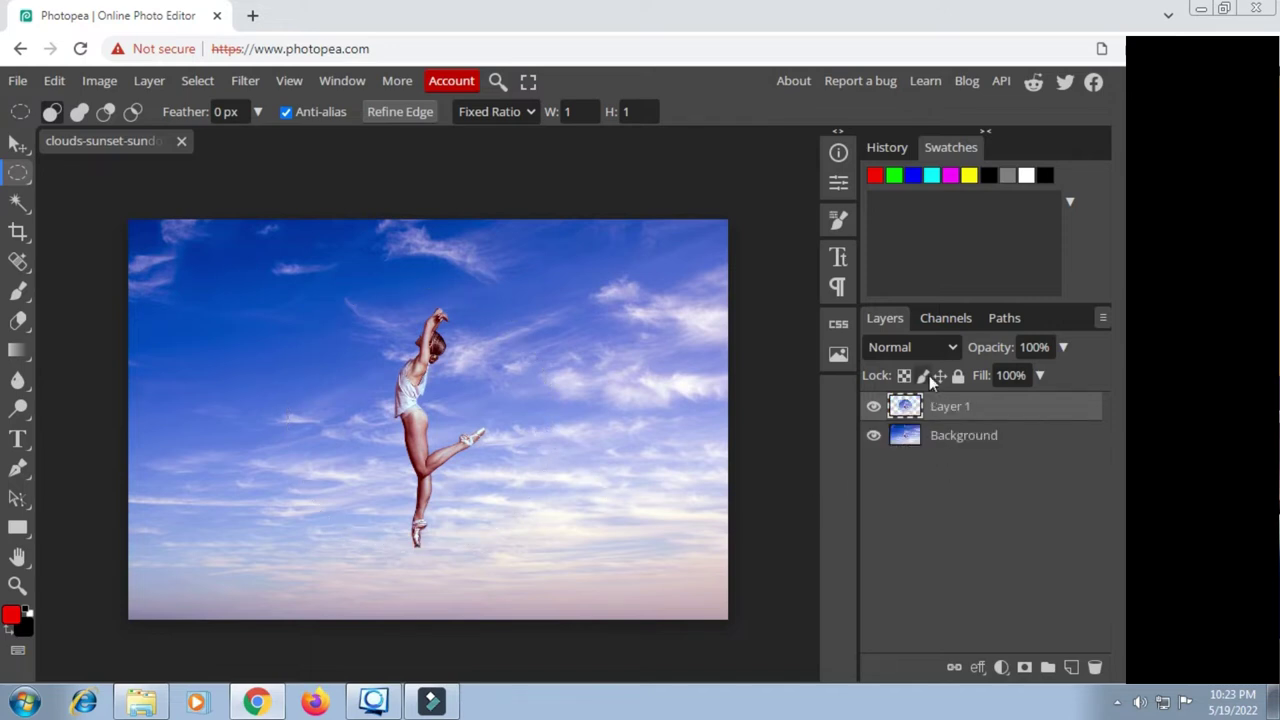
pyautogui.click(873, 435)
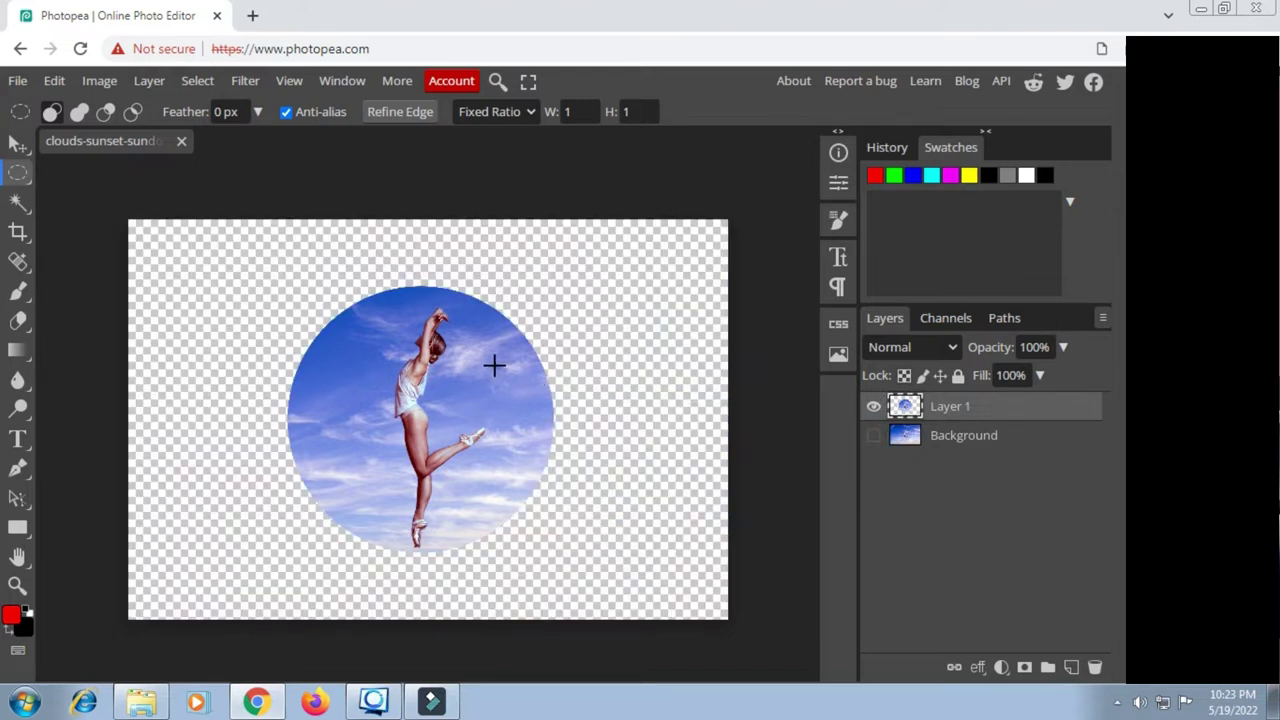
pyautogui.click(874, 436)
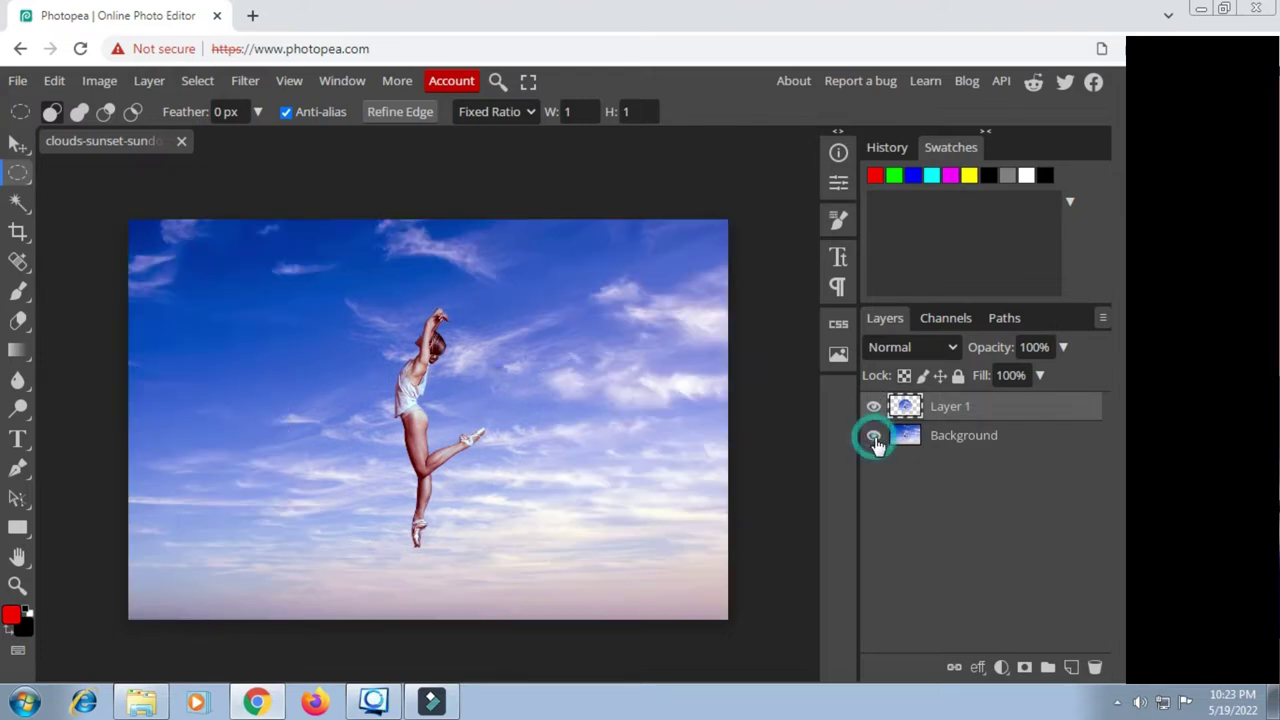
# Step: Add a Gradient Overlay effect with a black-to-white radial gradient to Layer 1
pyautogui.rightClick(945, 410)
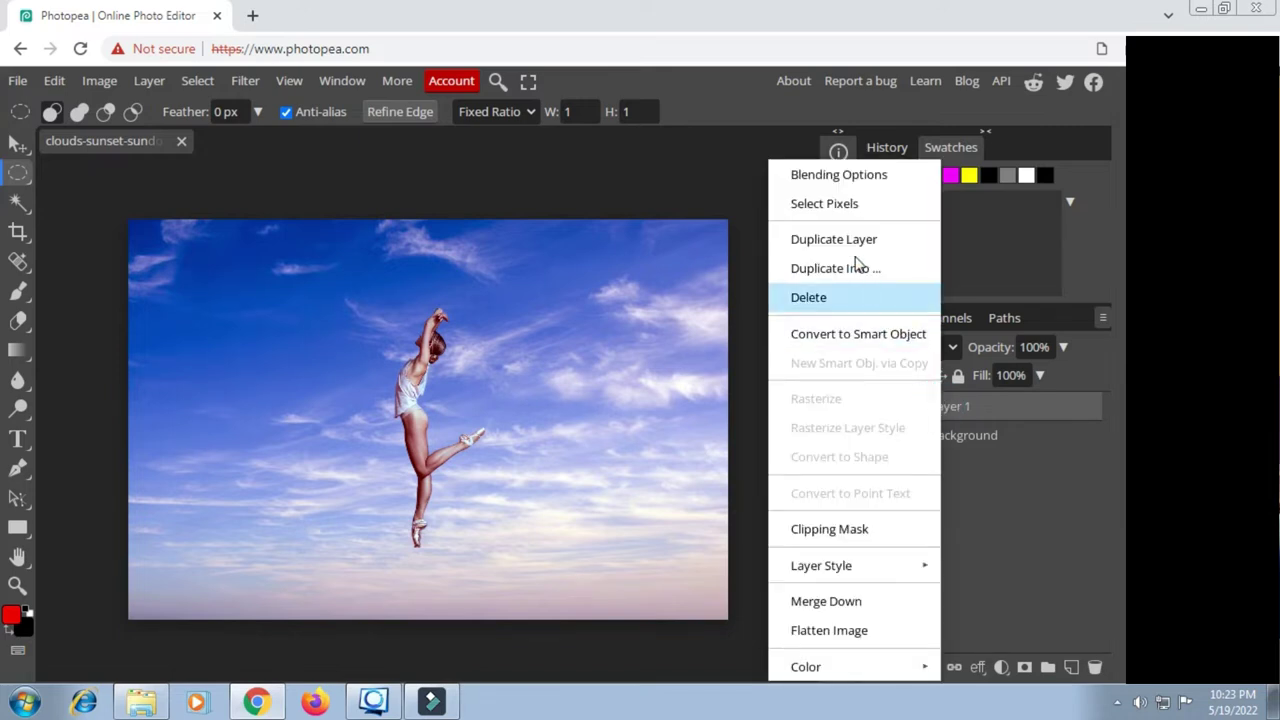
pyautogui.click(788, 172)
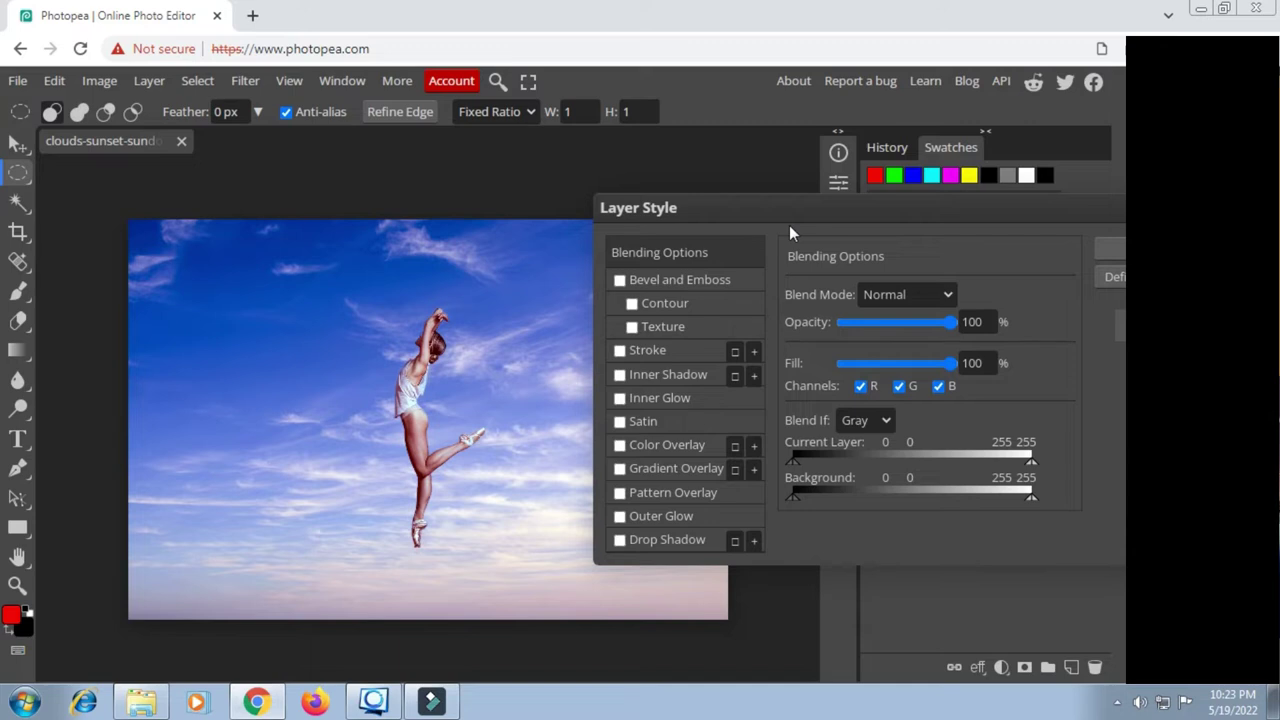
pyautogui.click(650, 467)
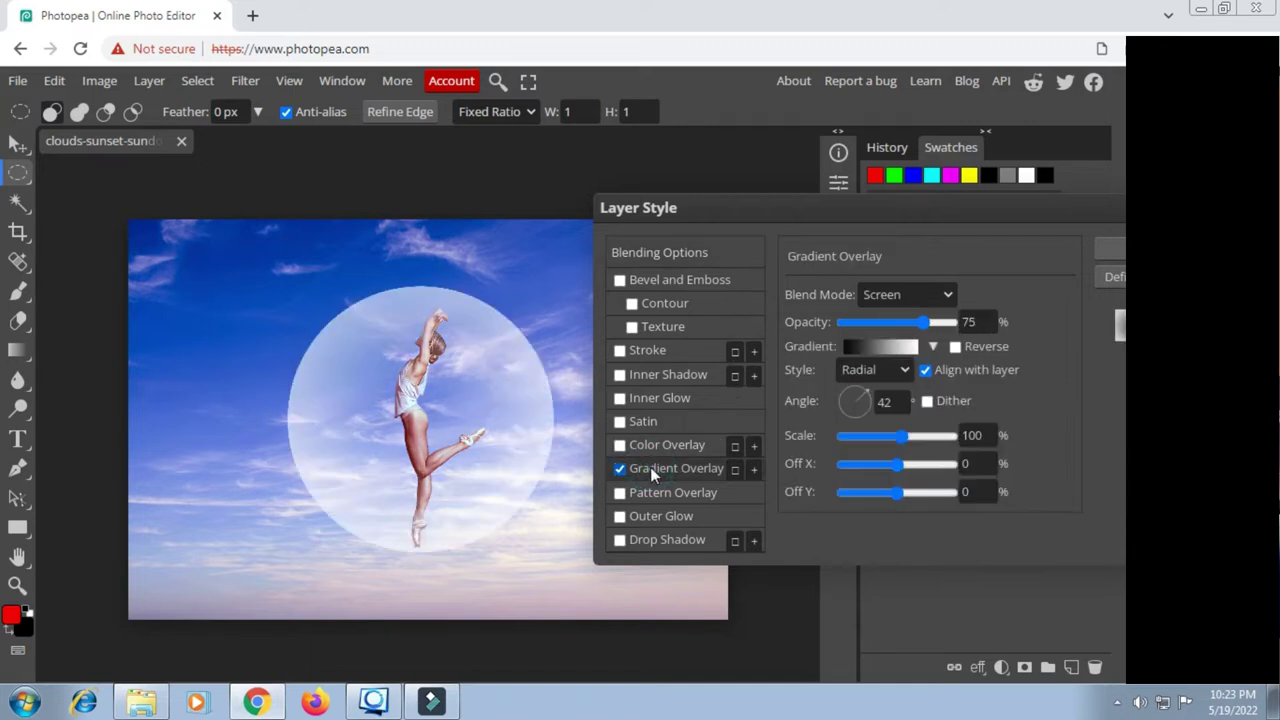
pyautogui.click(880, 347)
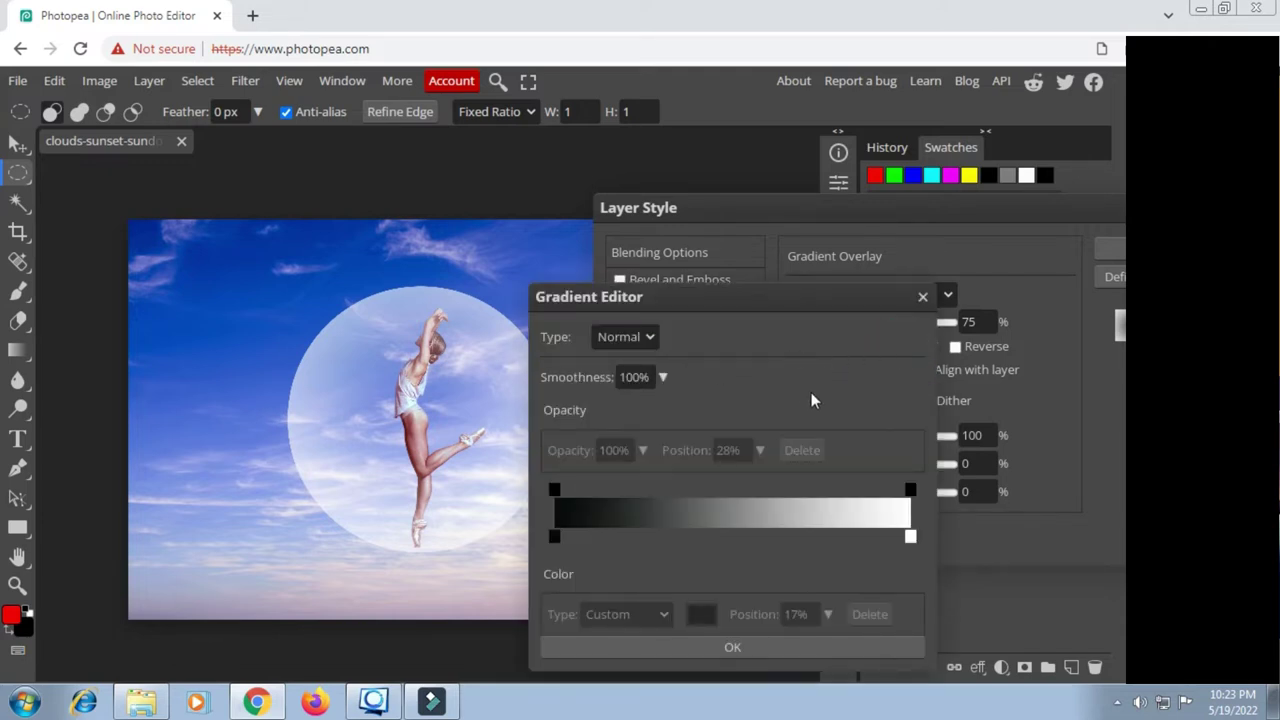
pyautogui.click(922, 300)
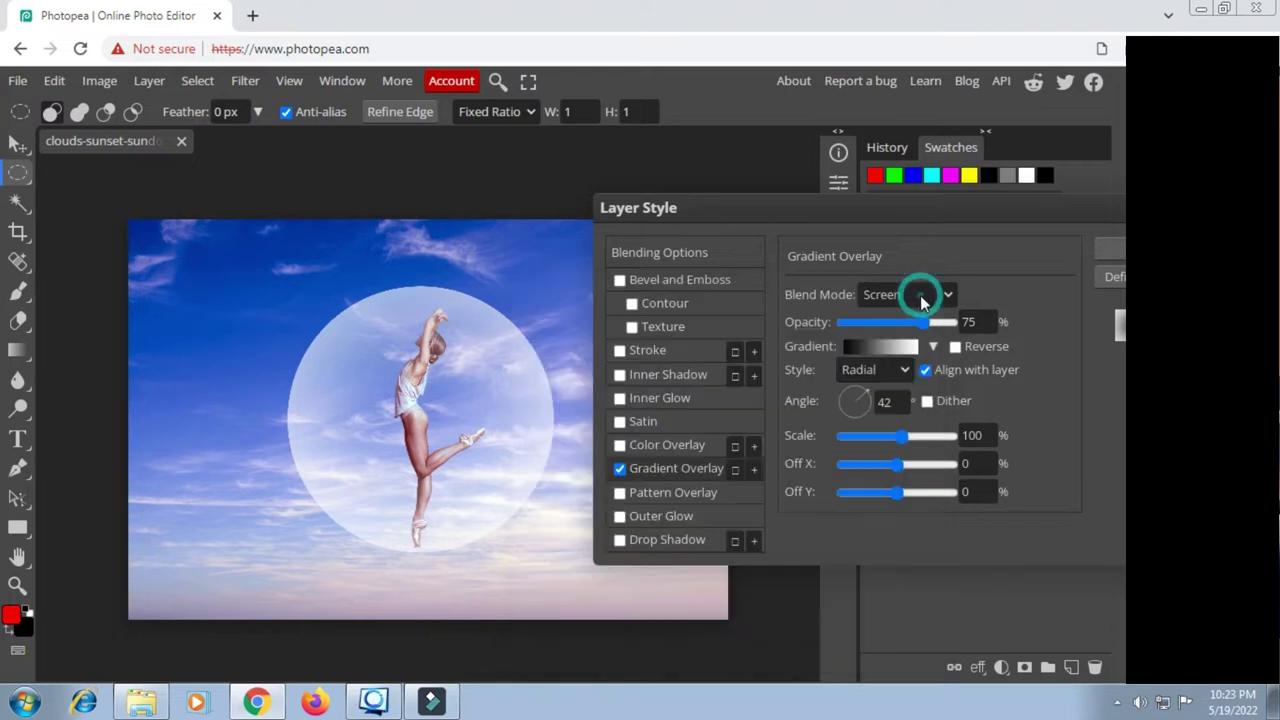
pyautogui.click(933, 347)
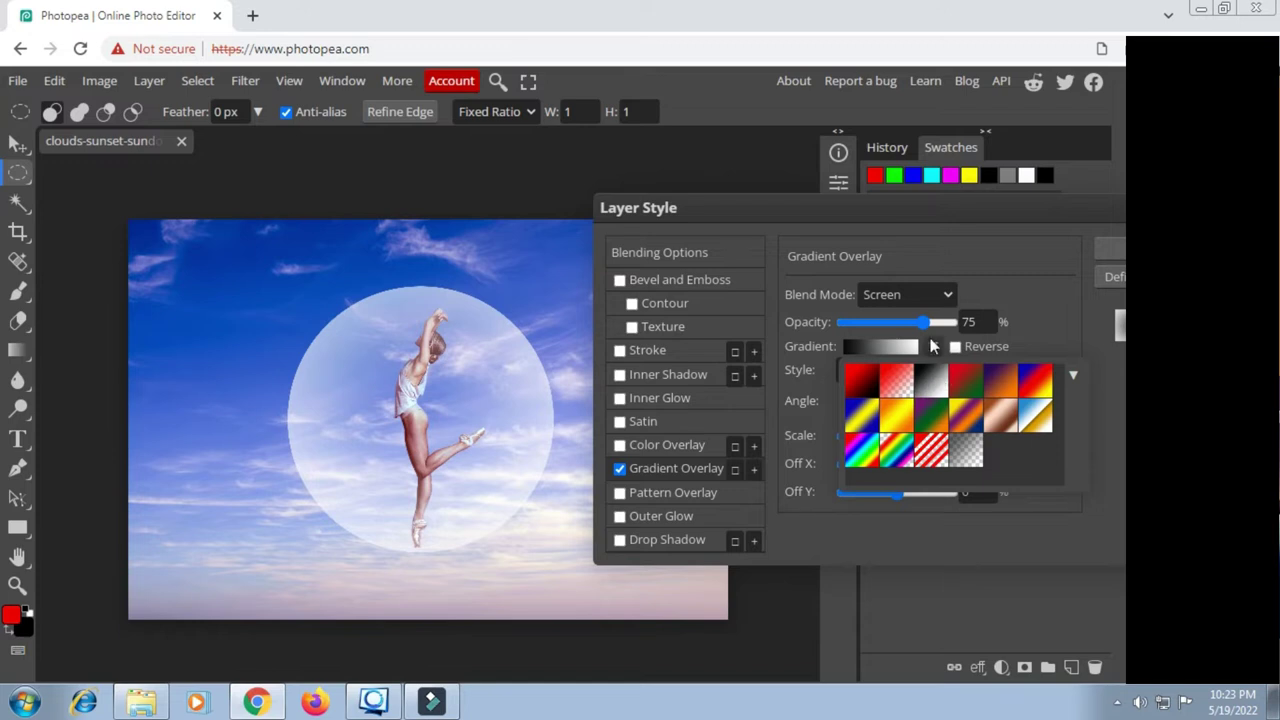
pyautogui.click(933, 347)
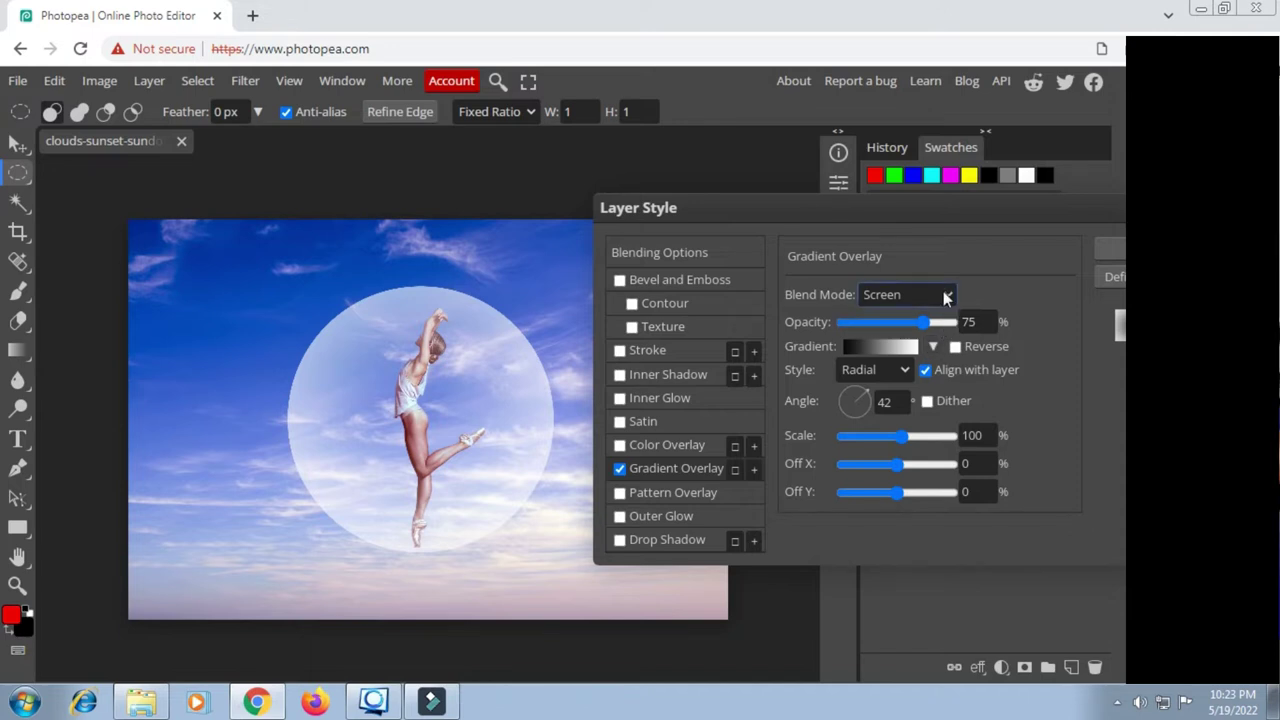
# Step: Keep the gradient overlay's blend mode at Screen and set its opacity to 50%
pyautogui.click(944, 294)
pyautogui.click(944, 294)
pyautogui.click(944, 294)
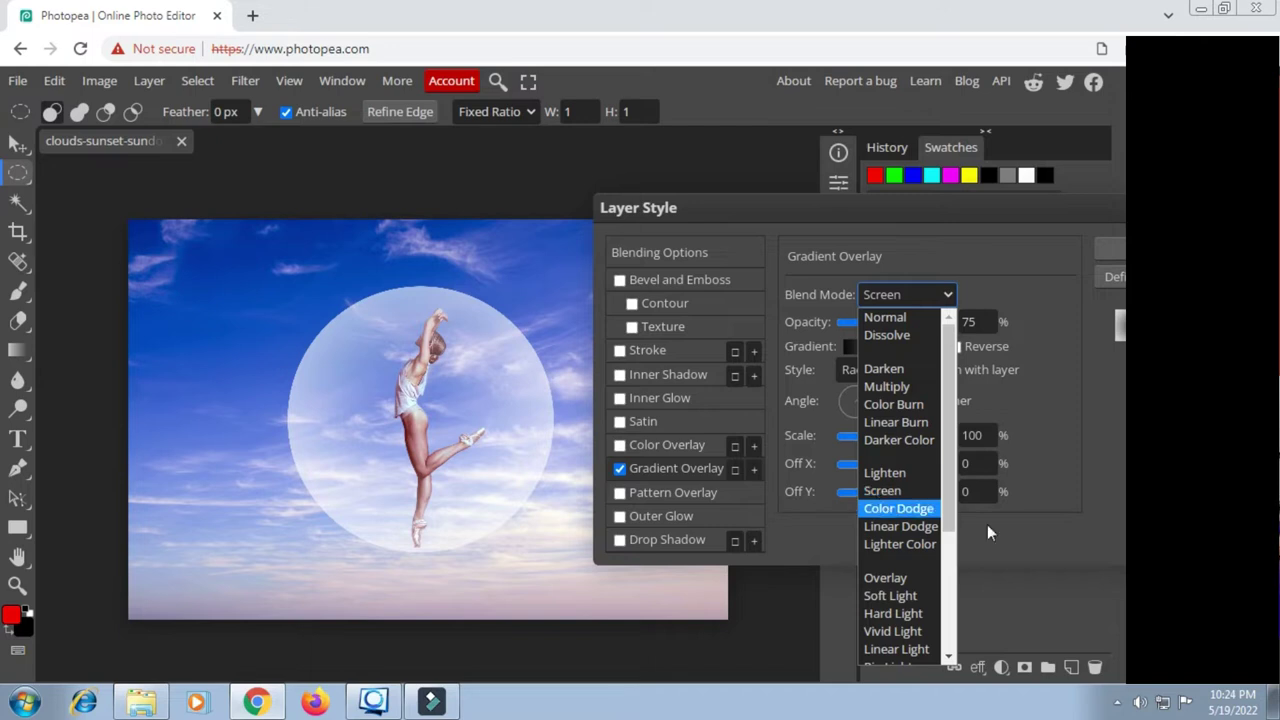
pyautogui.click(884, 503)
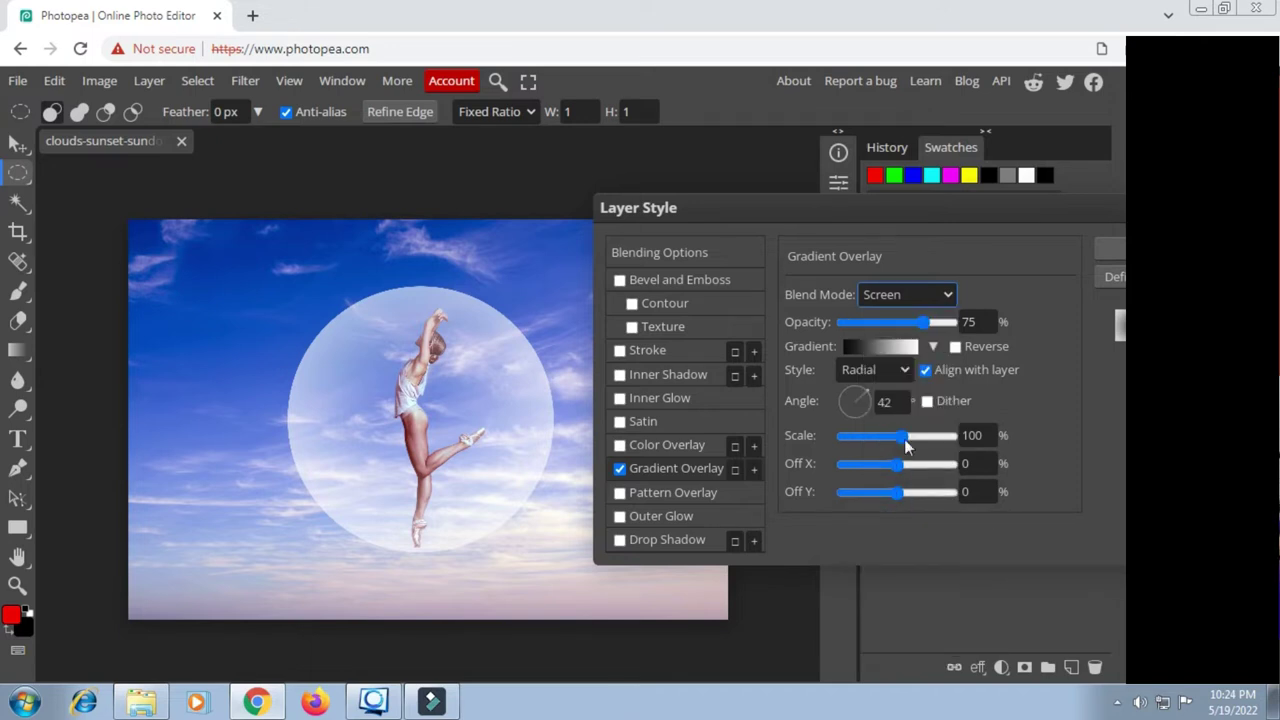
pyautogui.click(916, 324)
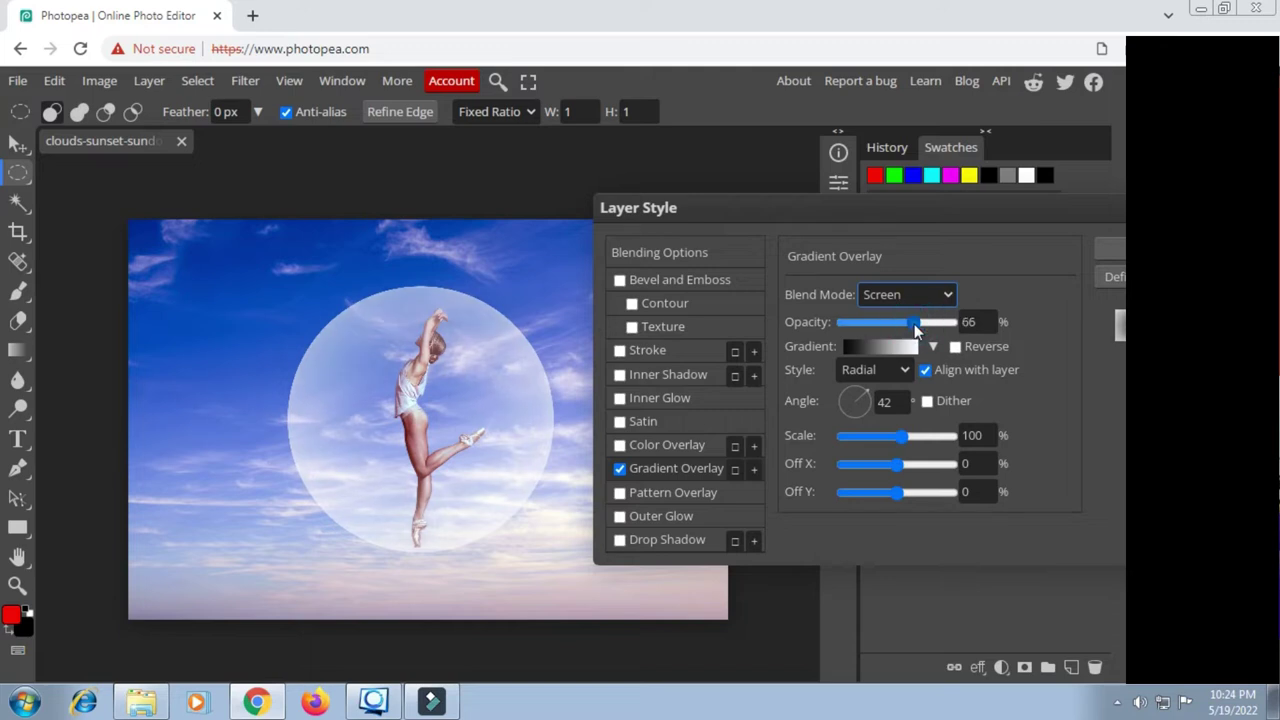
pyautogui.moveTo(916, 330)
pyautogui.mouseDown()
pyautogui.moveTo(928, 330)
pyautogui.moveTo(884, 330)
pyautogui.moveTo(898, 328)
pyautogui.mouseUp()
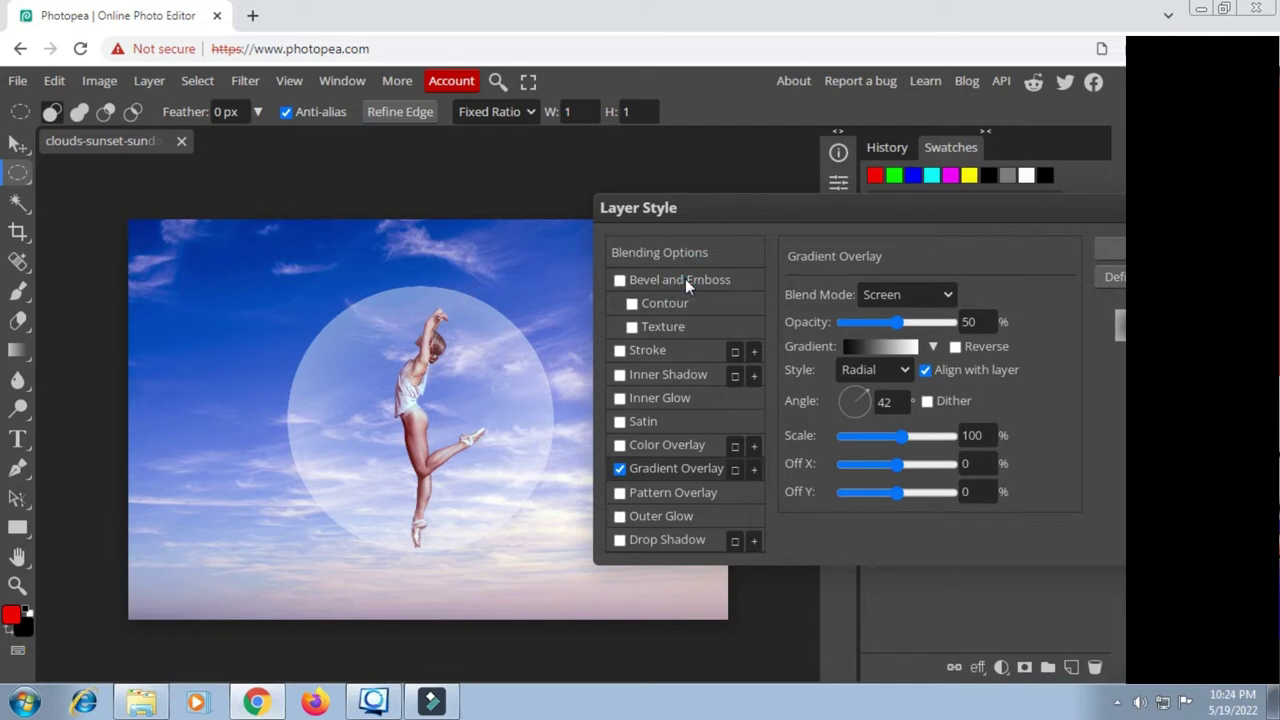
# Step: Enable Bevel and Emboss on Layer 1 and set its Multiply shadow colour to the sky's dark blue, 013dab
pyautogui.click(657, 280)
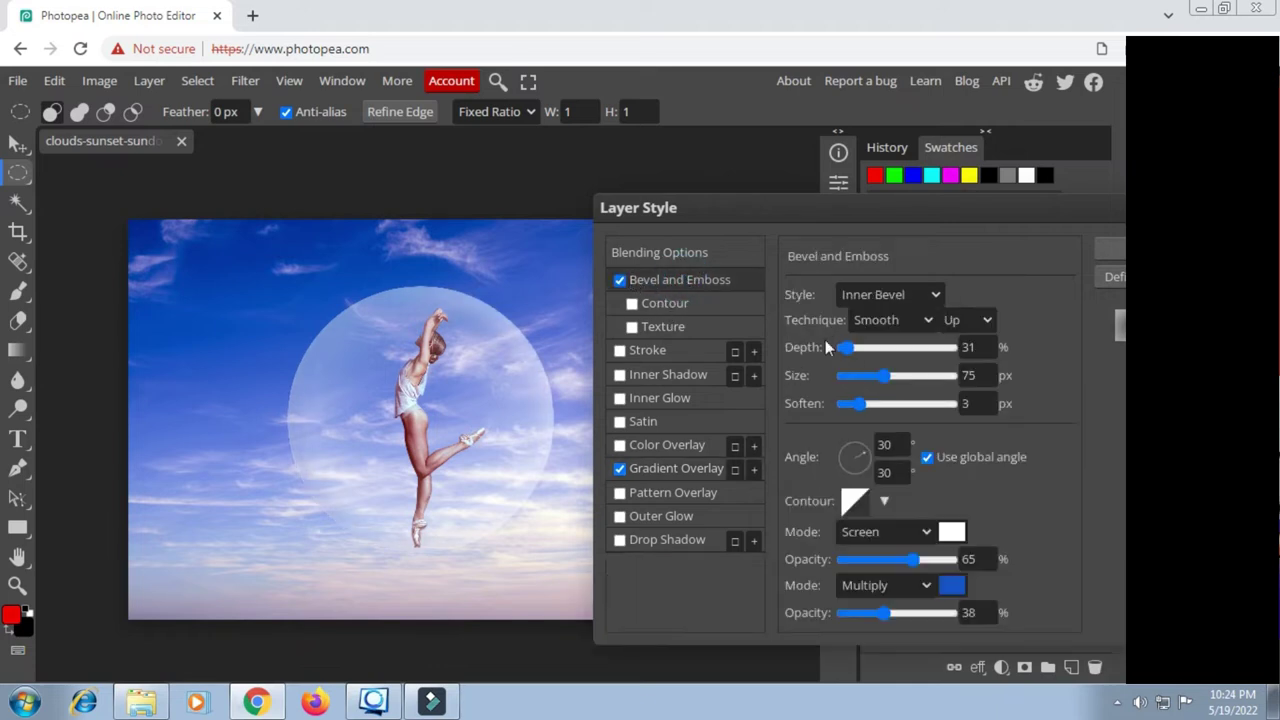
pyautogui.click(952, 585)
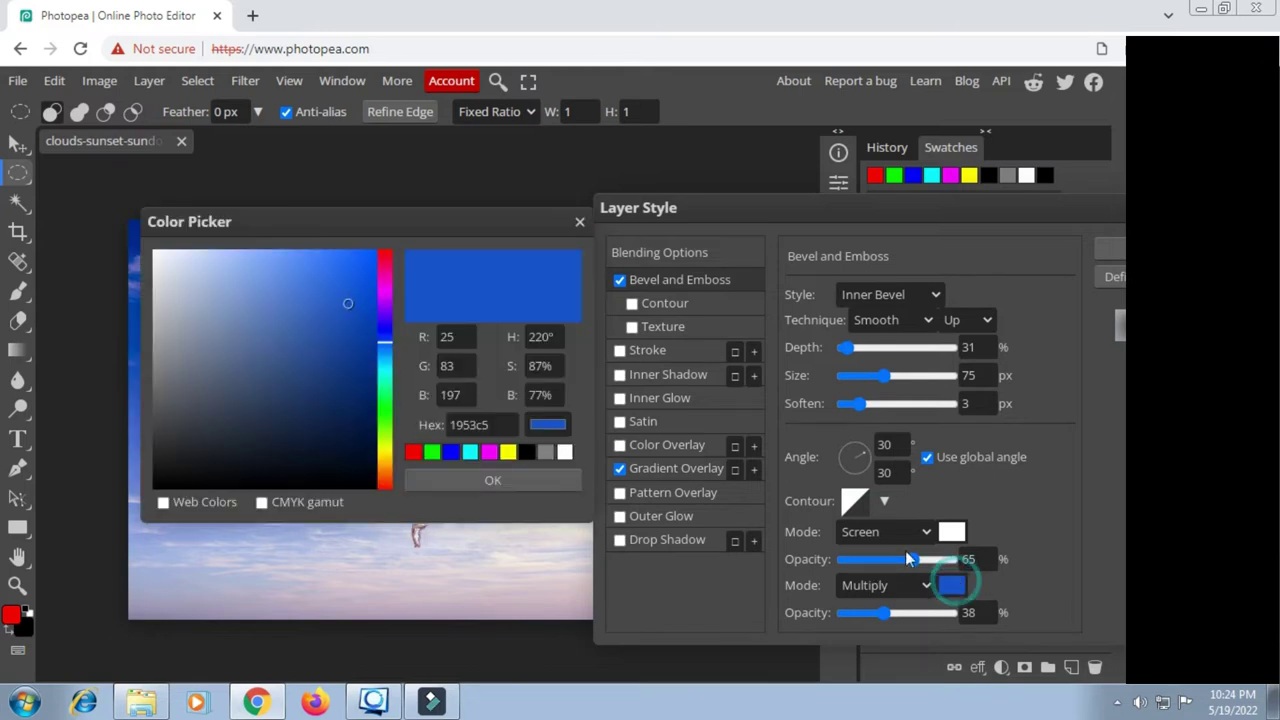
pyautogui.moveTo(355, 220); pyautogui.dragTo(642, 229)
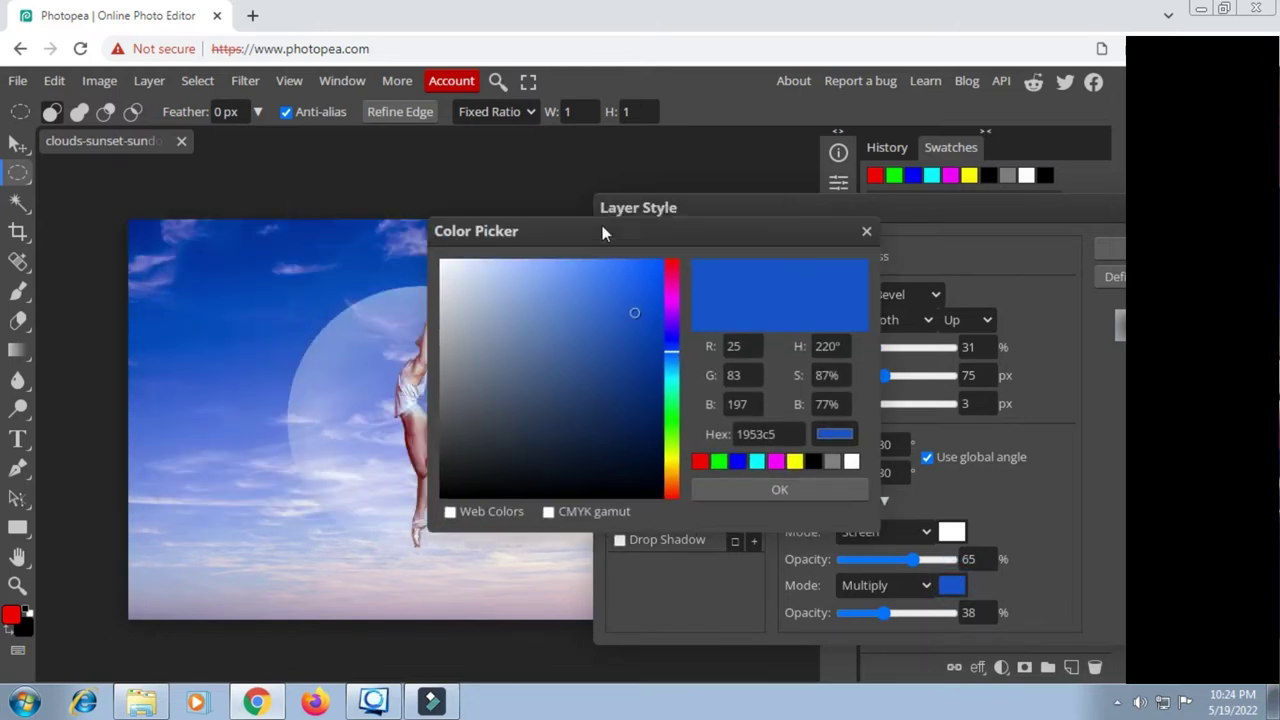
pyautogui.click(232, 281)
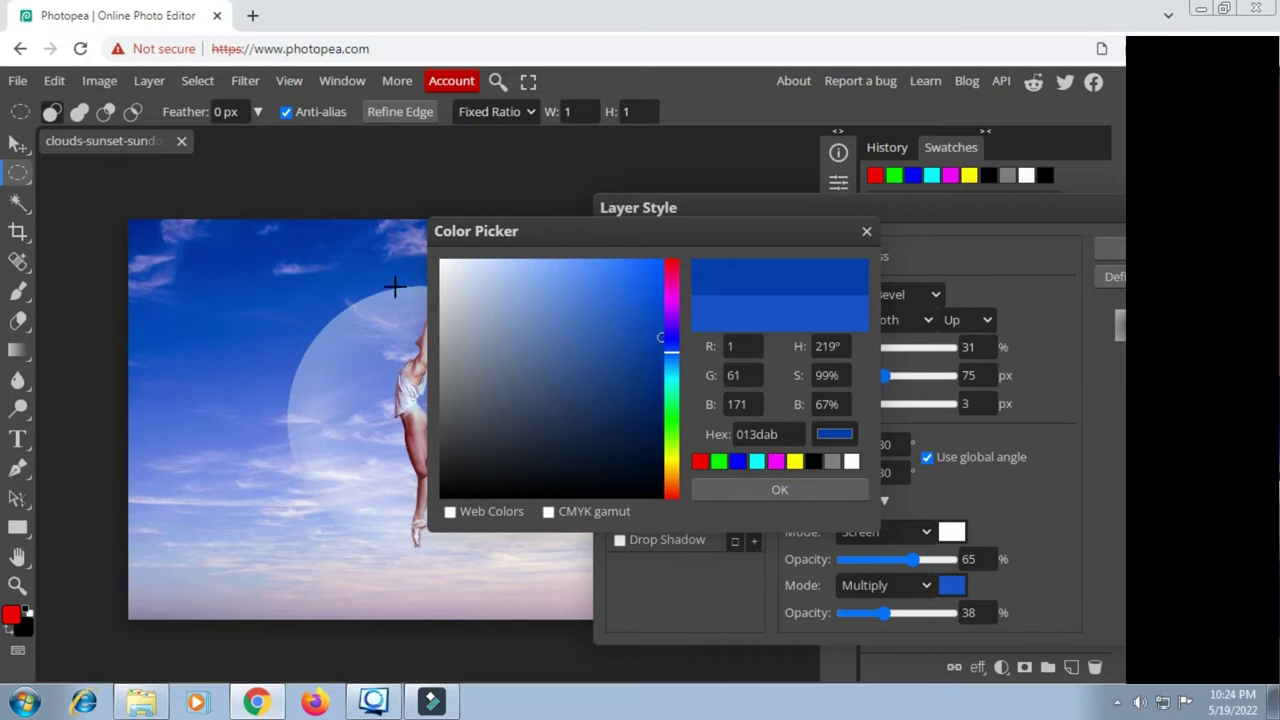
pyautogui.click(771, 492)
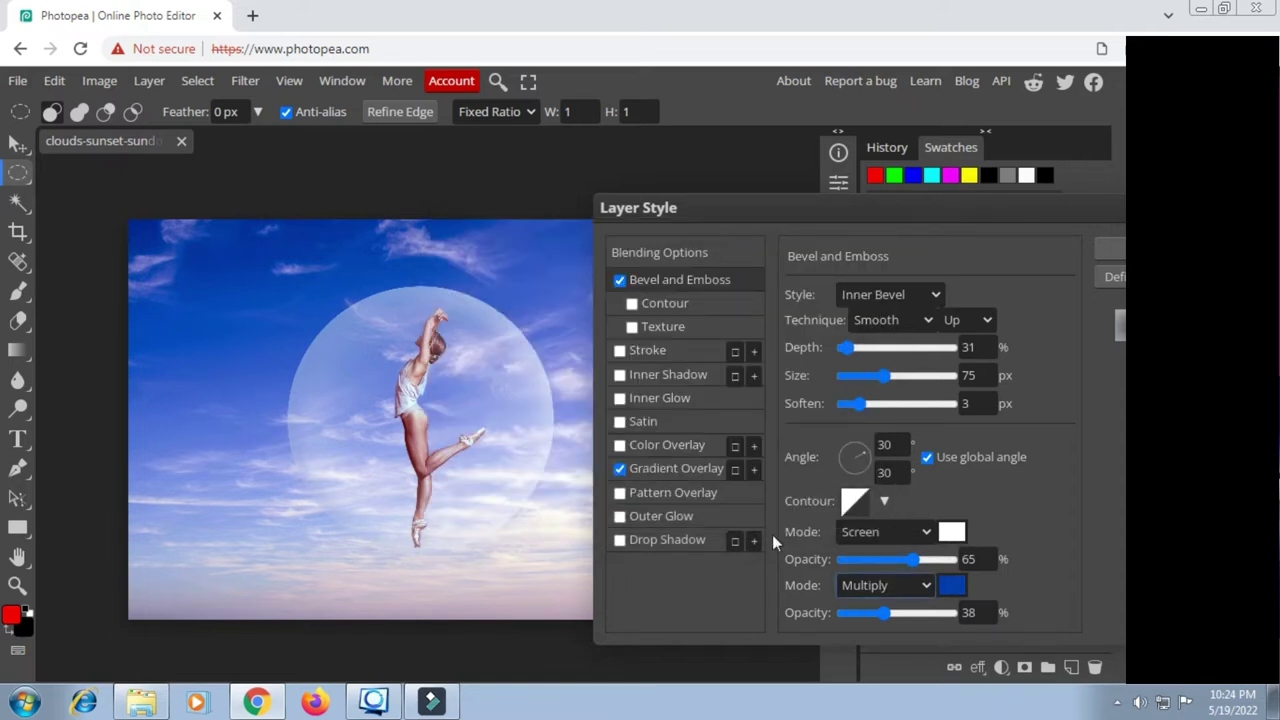
# Step: Set the bevel's shadow opacity to 68% and highlight opacity to 91%, and apply the layer style
pyautogui.click(916, 613)
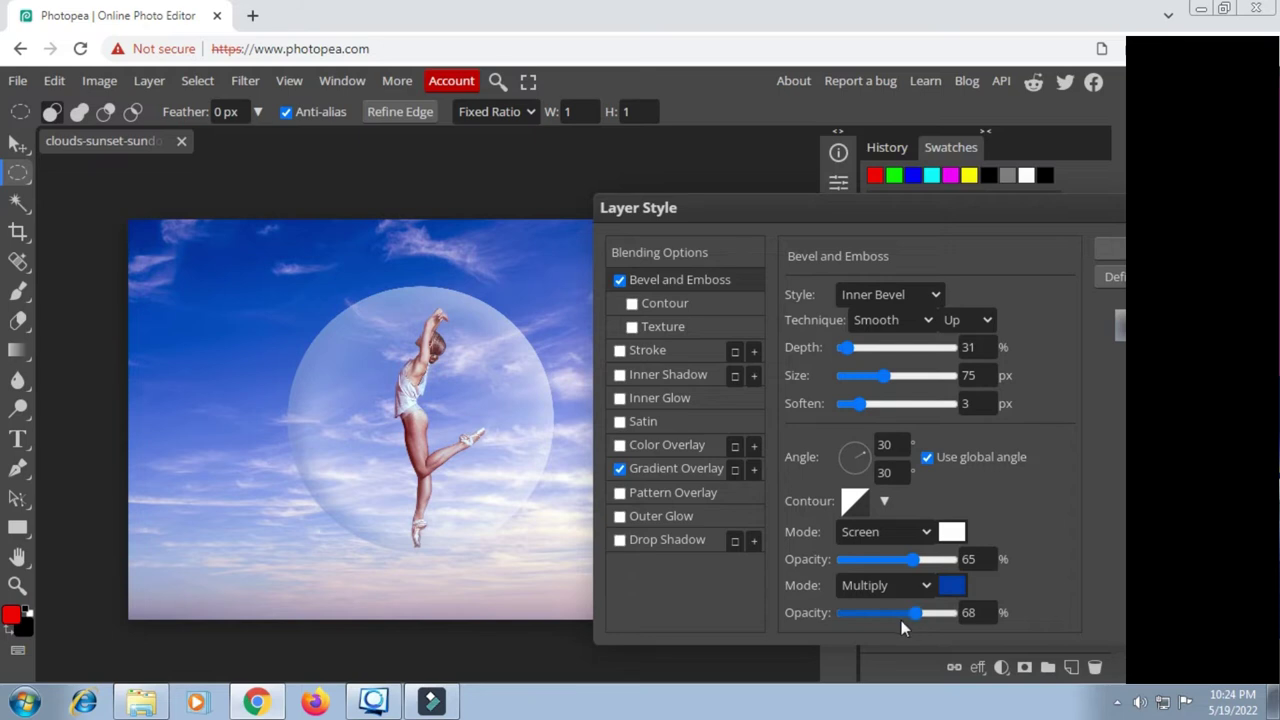
pyautogui.click(913, 613)
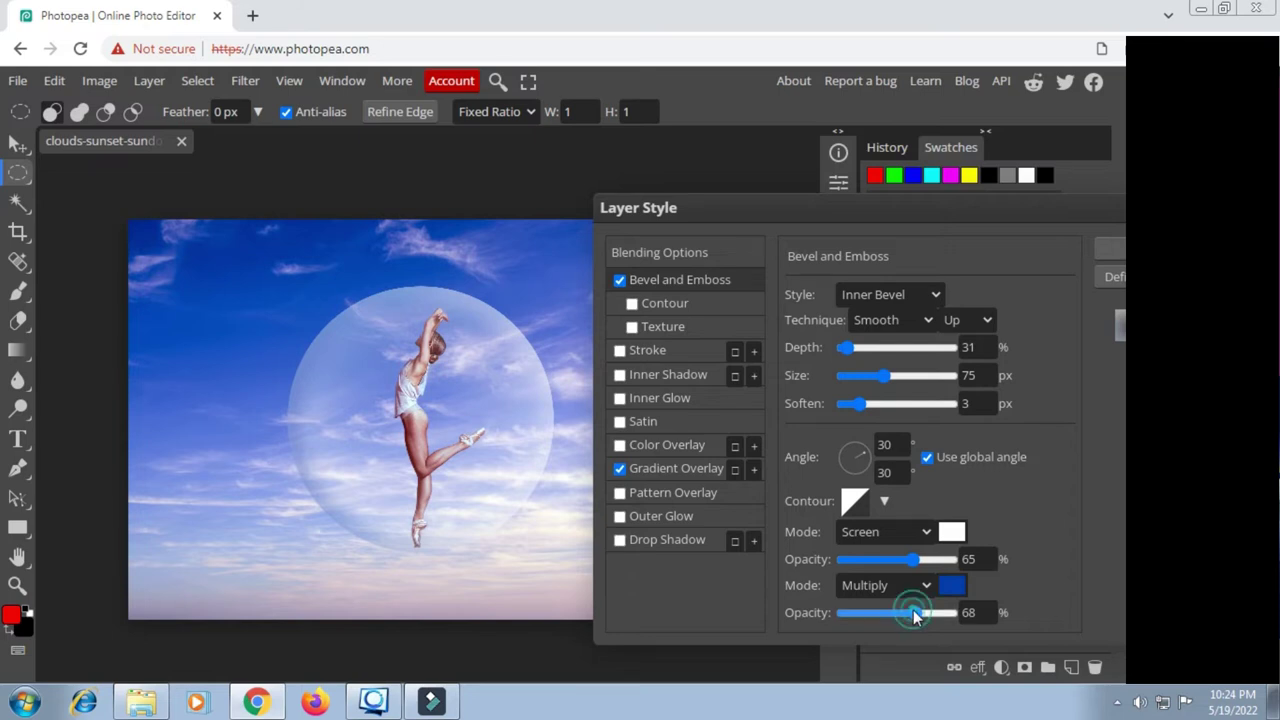
pyautogui.click(934, 559)
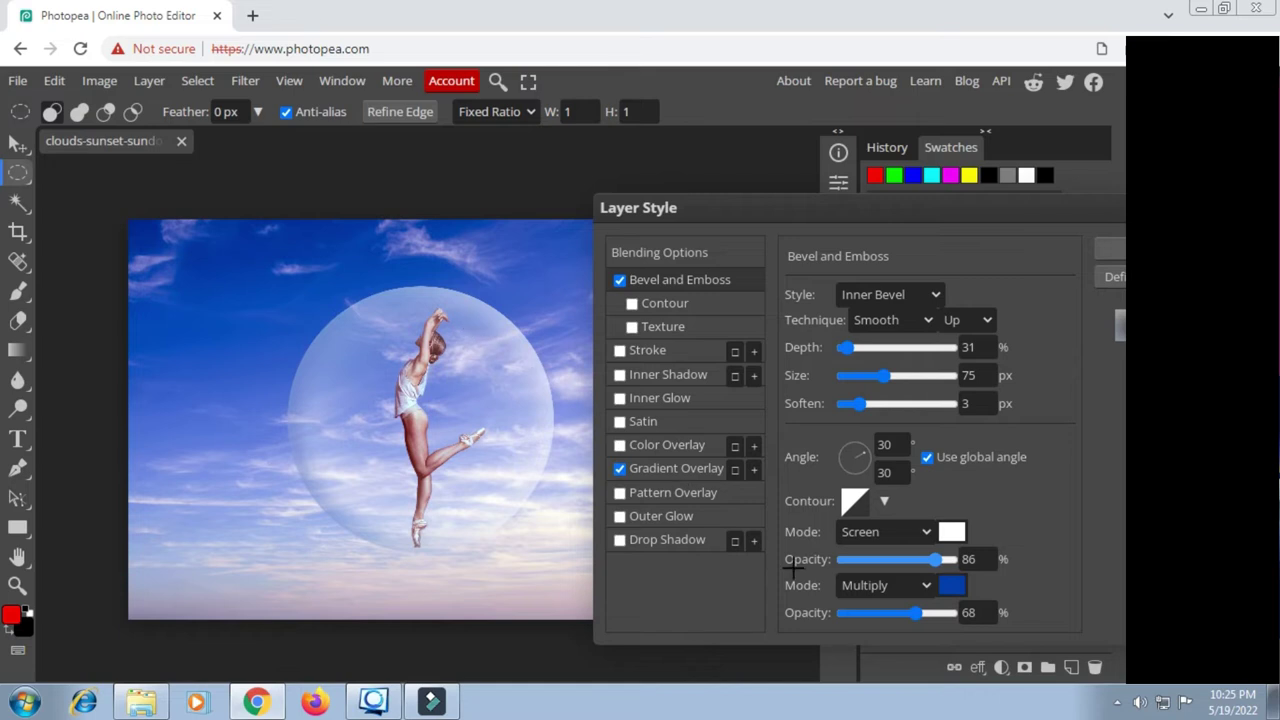
pyautogui.press('Up')
pyautogui.press('Up')
pyautogui.press('Up')
pyautogui.press('Up')
pyautogui.press('Up')
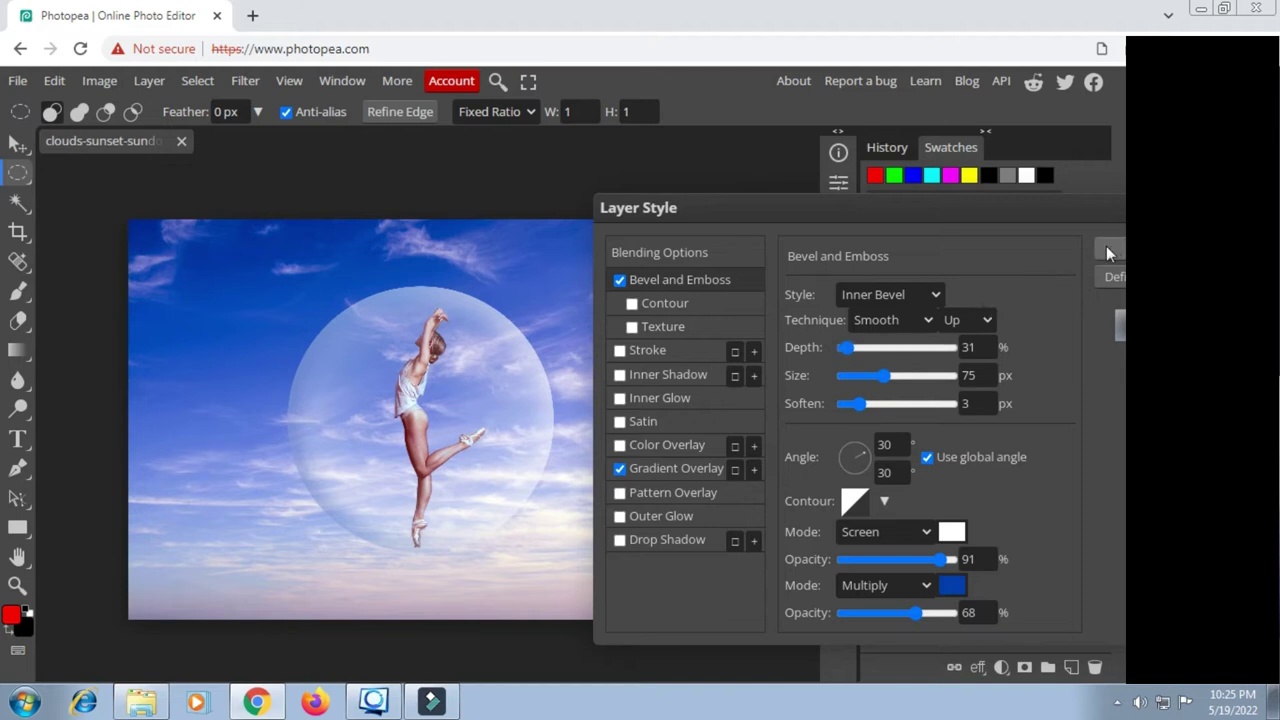
pyautogui.moveTo(1094, 208); pyautogui.dragTo(1041, 209)
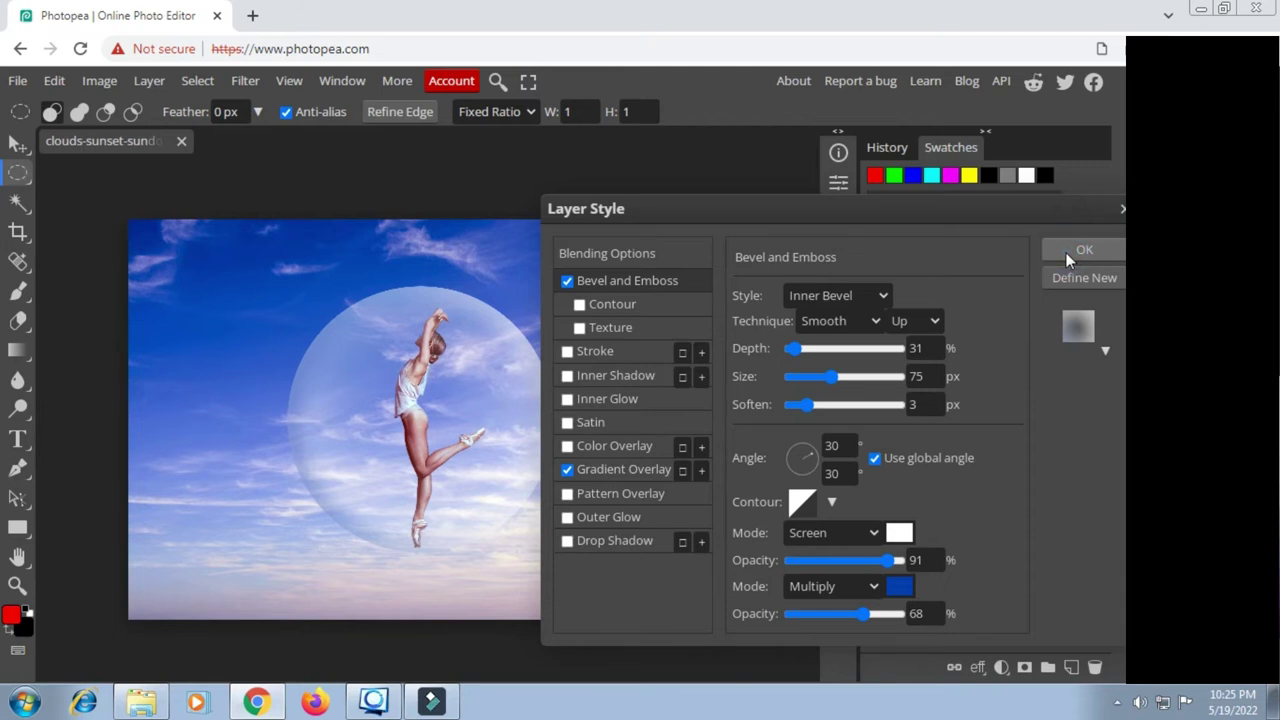
pyautogui.click(1065, 252)
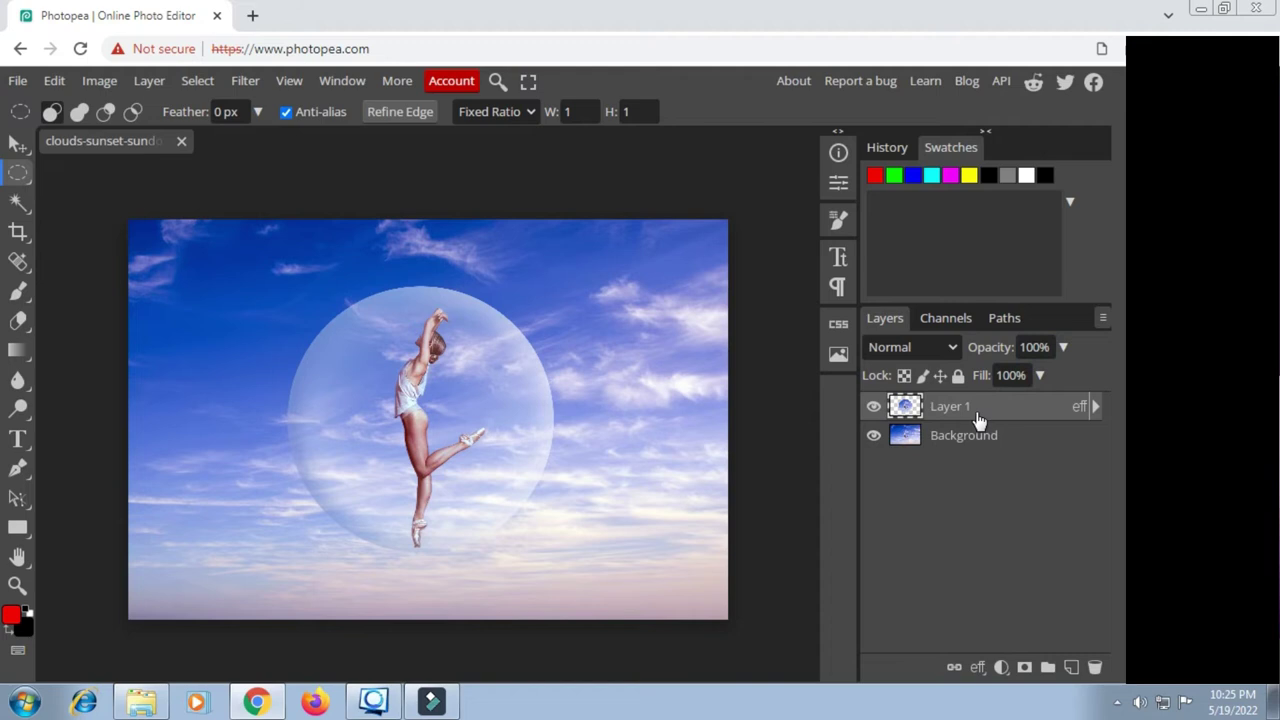
# Step: Convert Layer 1 to a smart object and open its contents for editing
pyautogui.rightClick(1013, 414)
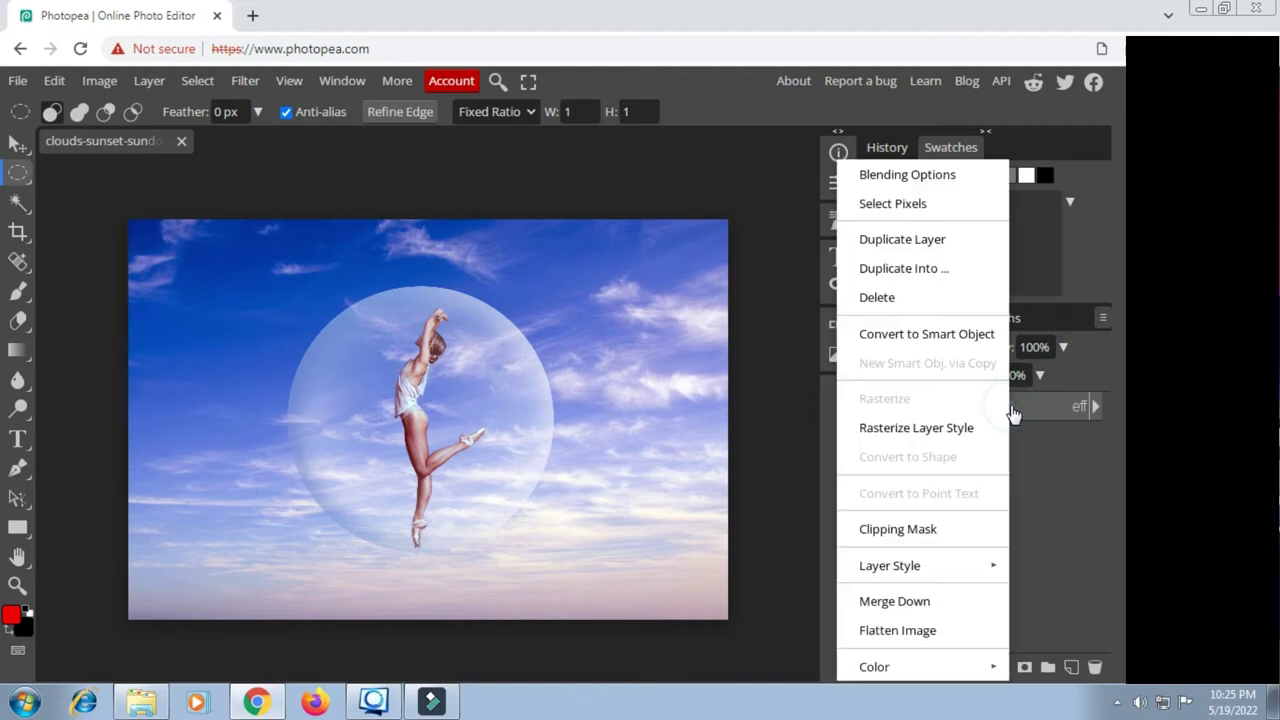
pyautogui.click(925, 337)
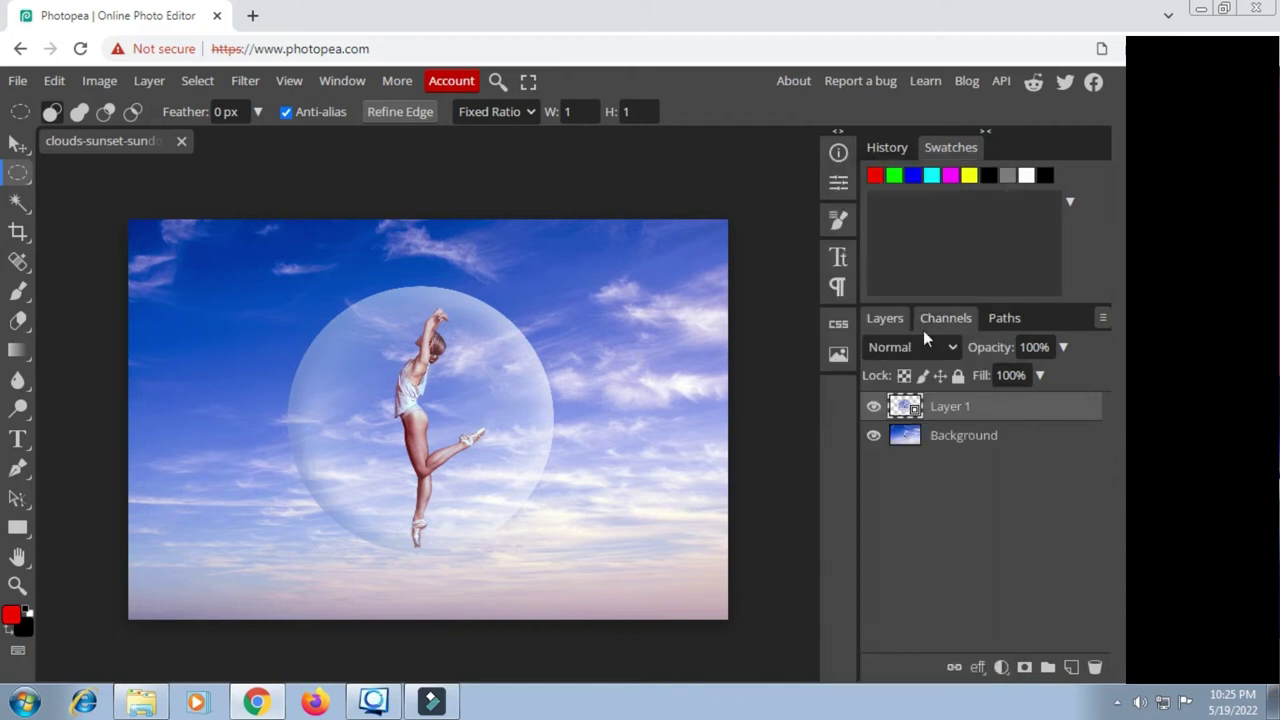
pyautogui.doubleClick(907, 408)
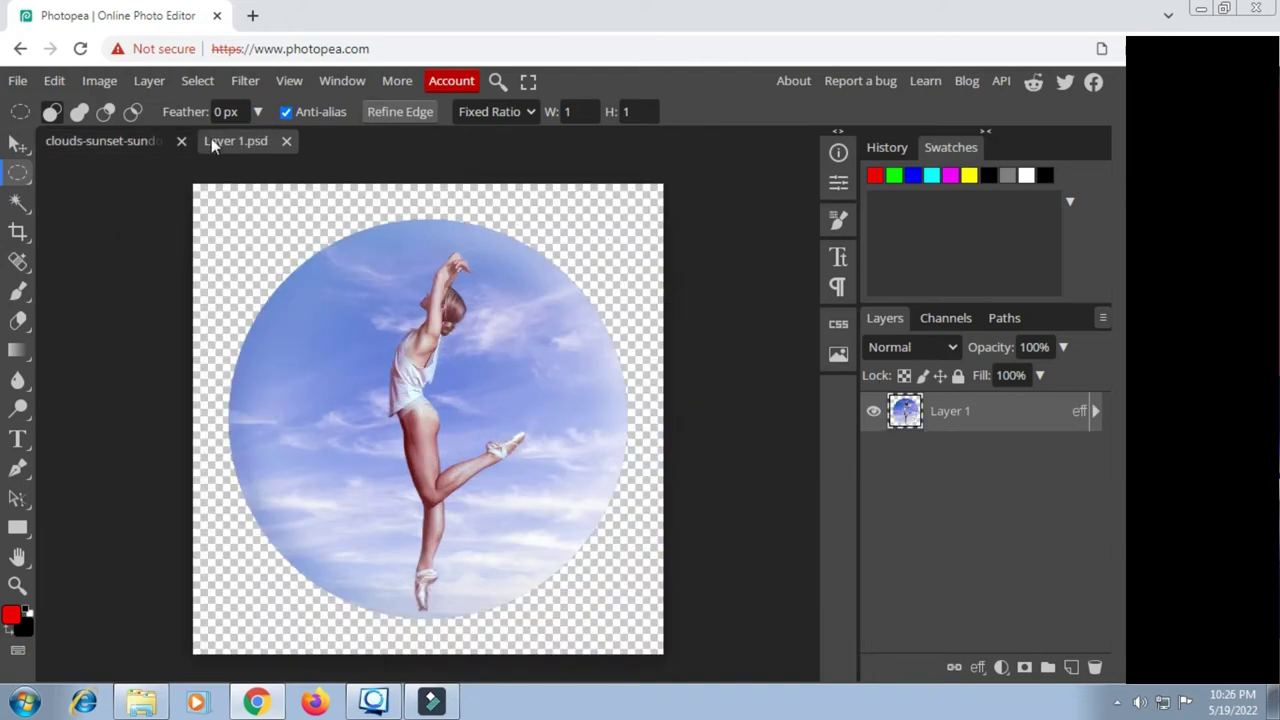
# Step: Apply the Pinch distort filter to Layer 1 in the smart object with an amount of -15%
pyautogui.click(246, 84)
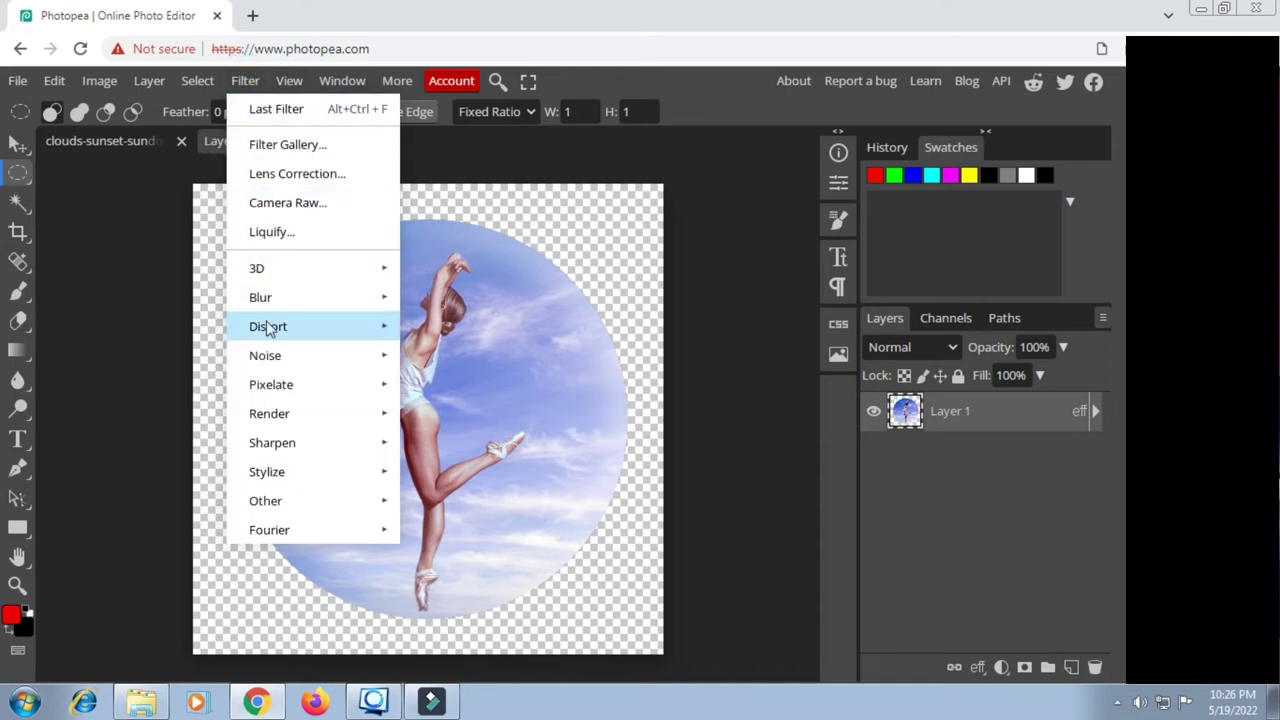
pyautogui.moveTo(268, 330)
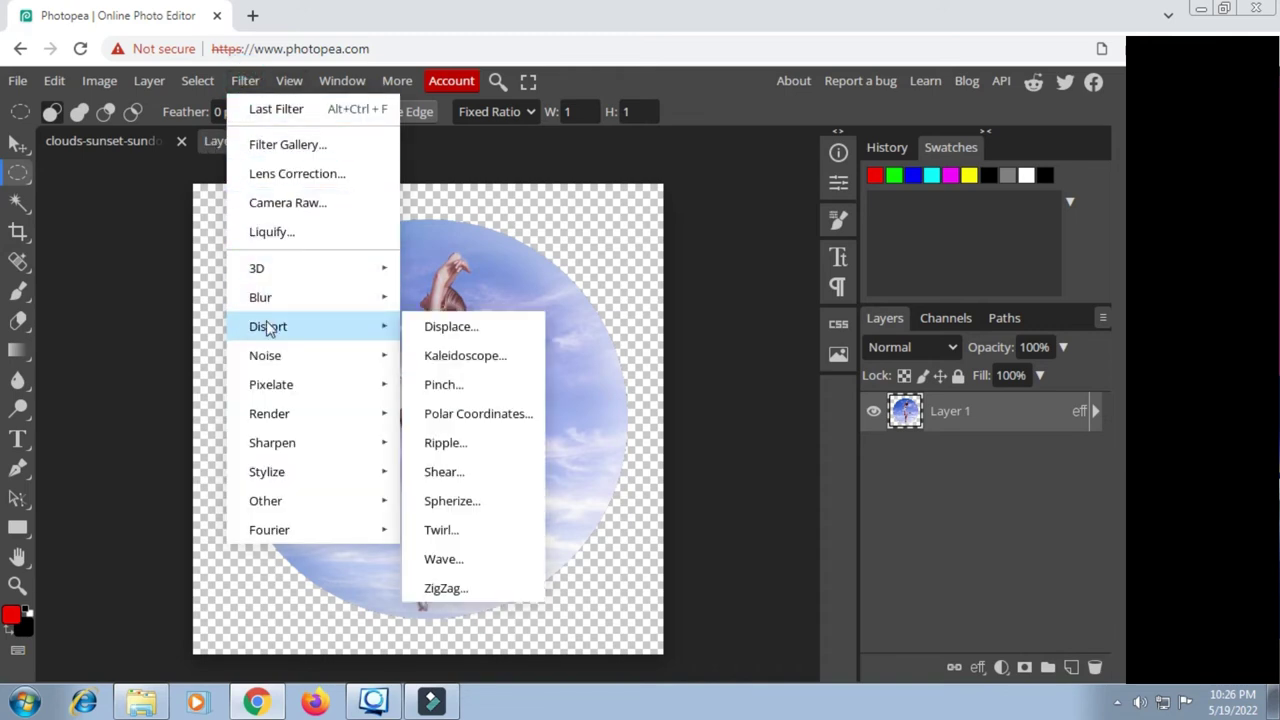
pyautogui.click(458, 384)
pyautogui.moveTo(768, 301); pyautogui.dragTo(572, 302)
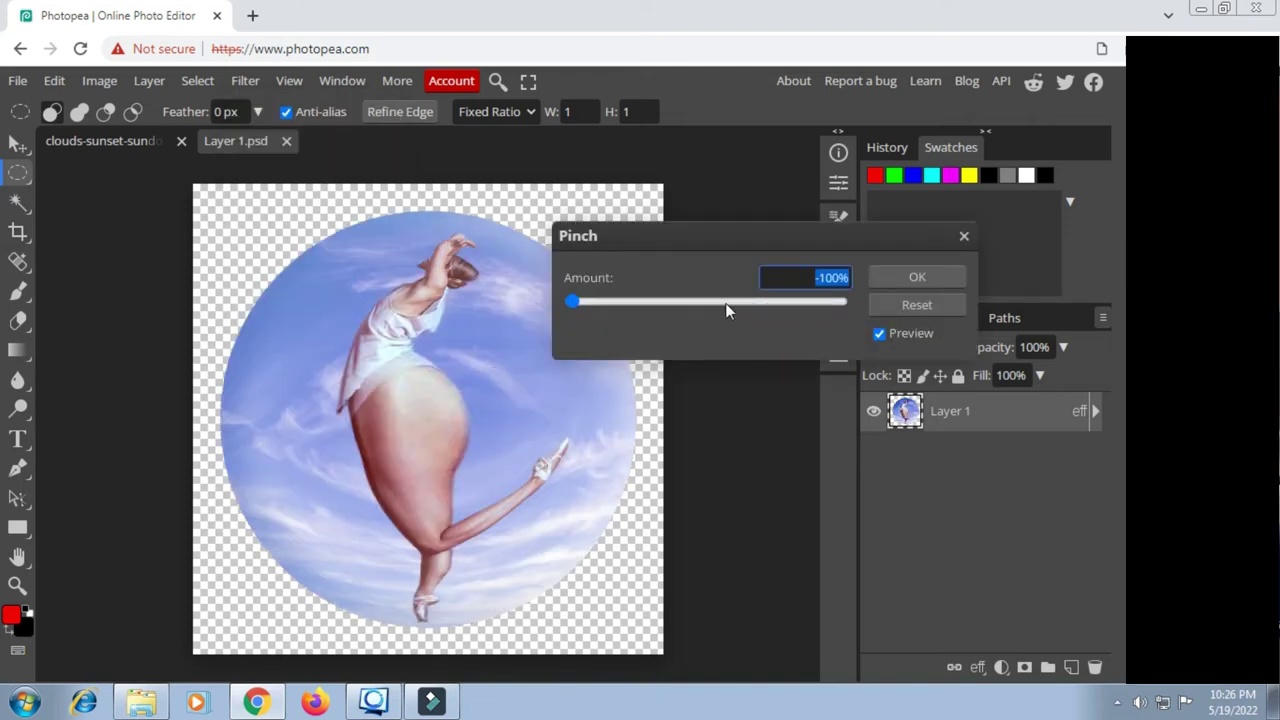
pyautogui.click(700, 306)
pyautogui.click(700, 303)
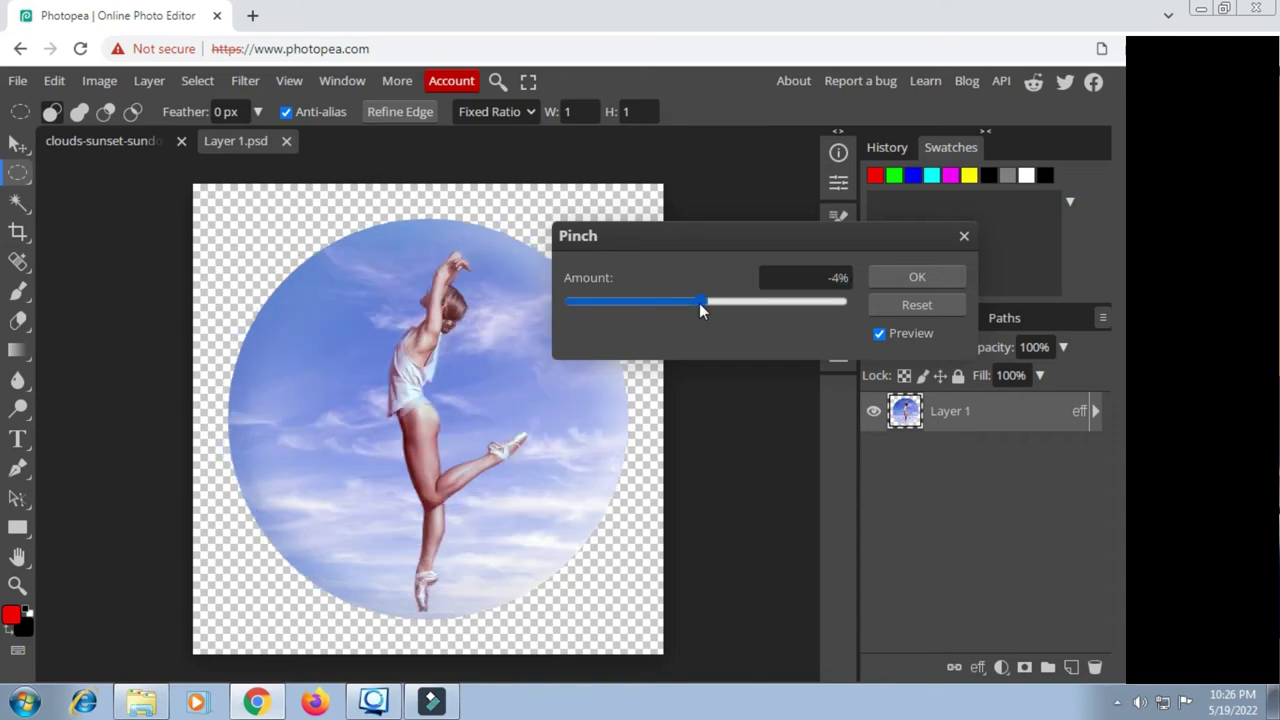
pyautogui.click(806, 272)
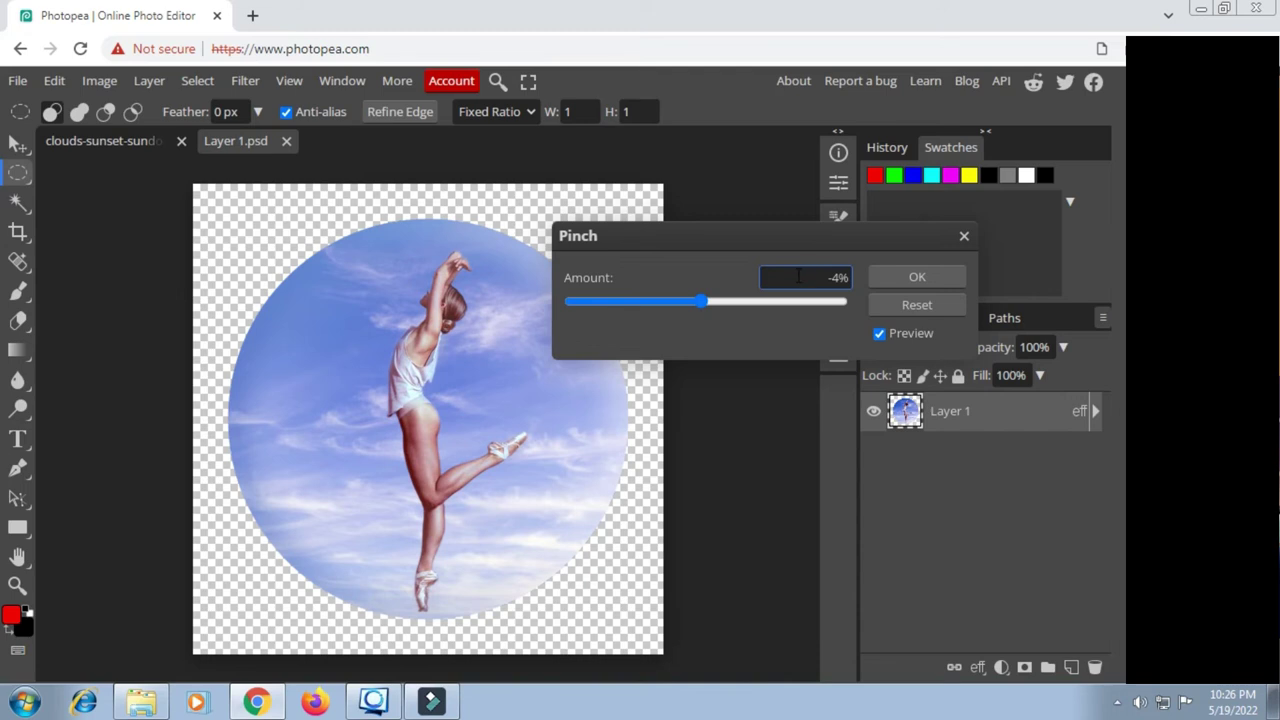
pyautogui.click(697, 305)
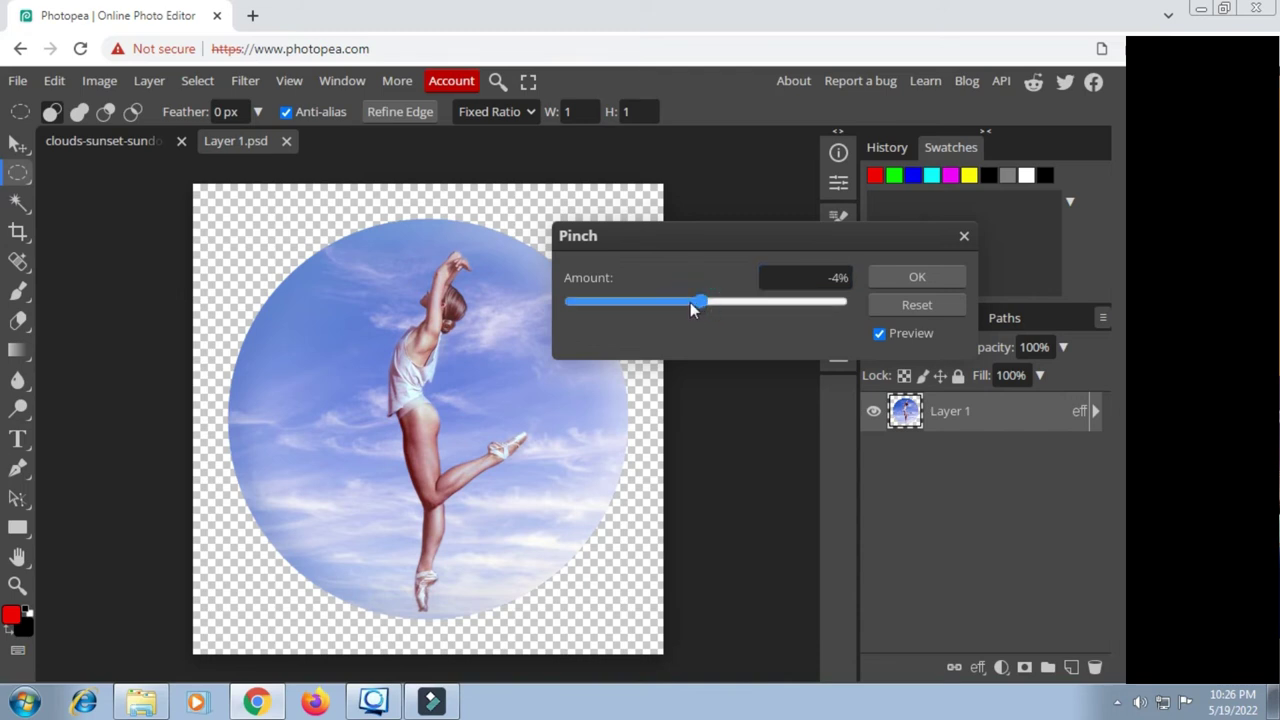
pyautogui.click(692, 302)
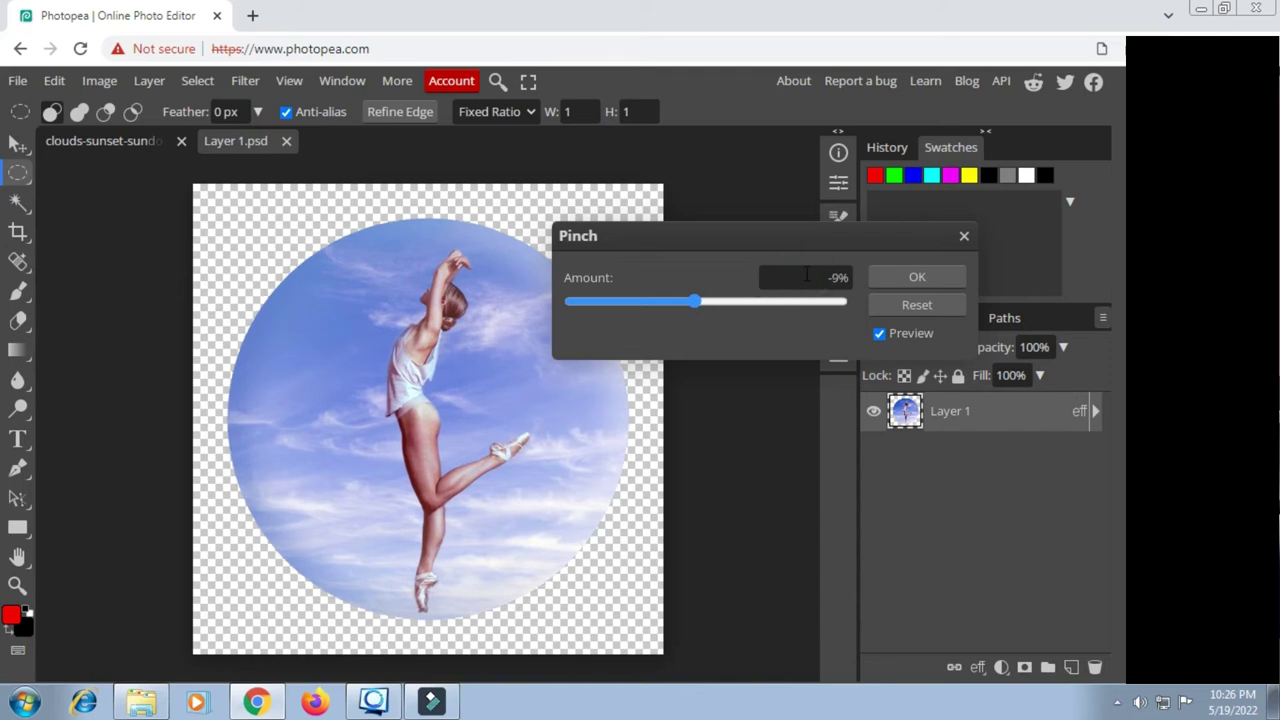
pyautogui.scroll(-3, 807, 275)
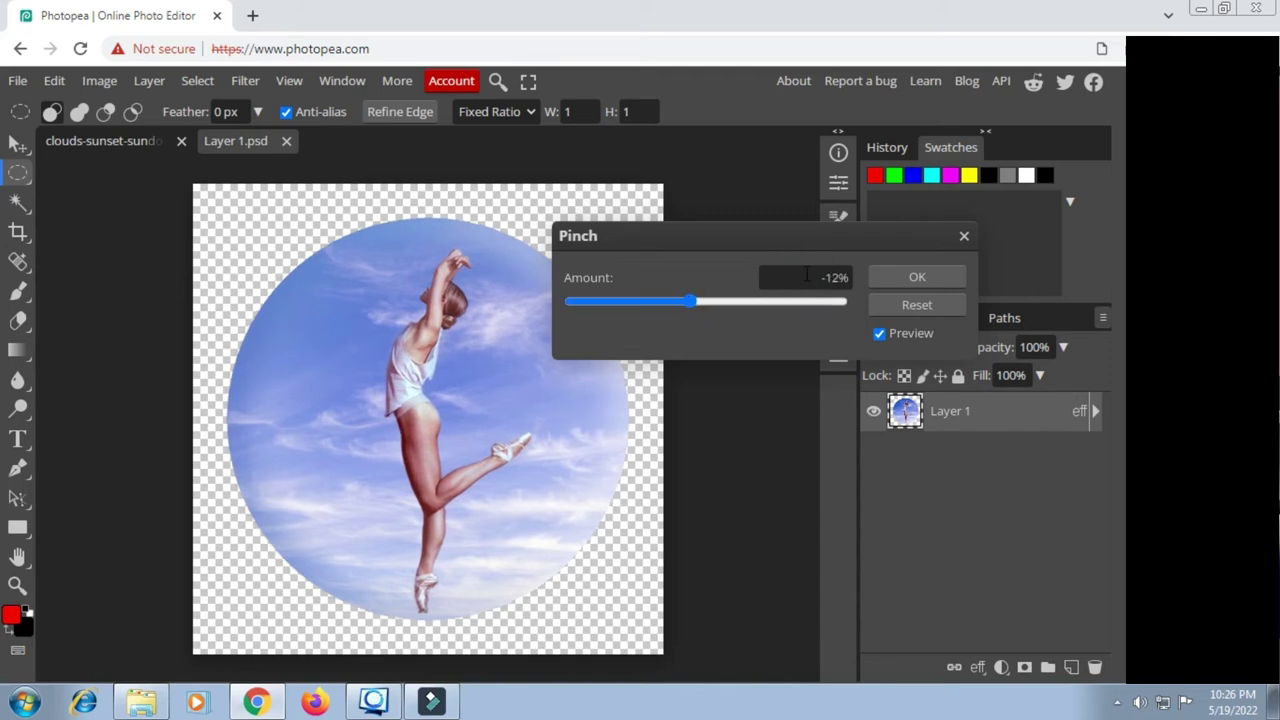
pyautogui.scroll(-2, 807, 276)
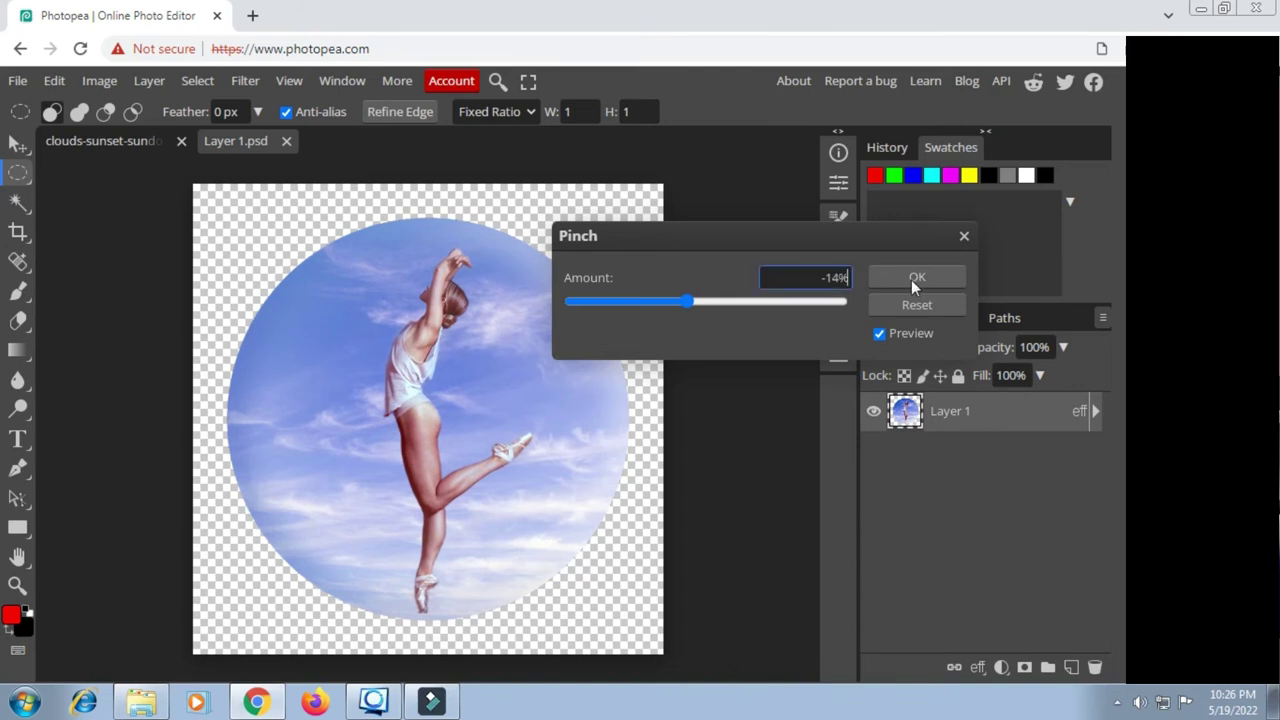
pyautogui.press('Down')
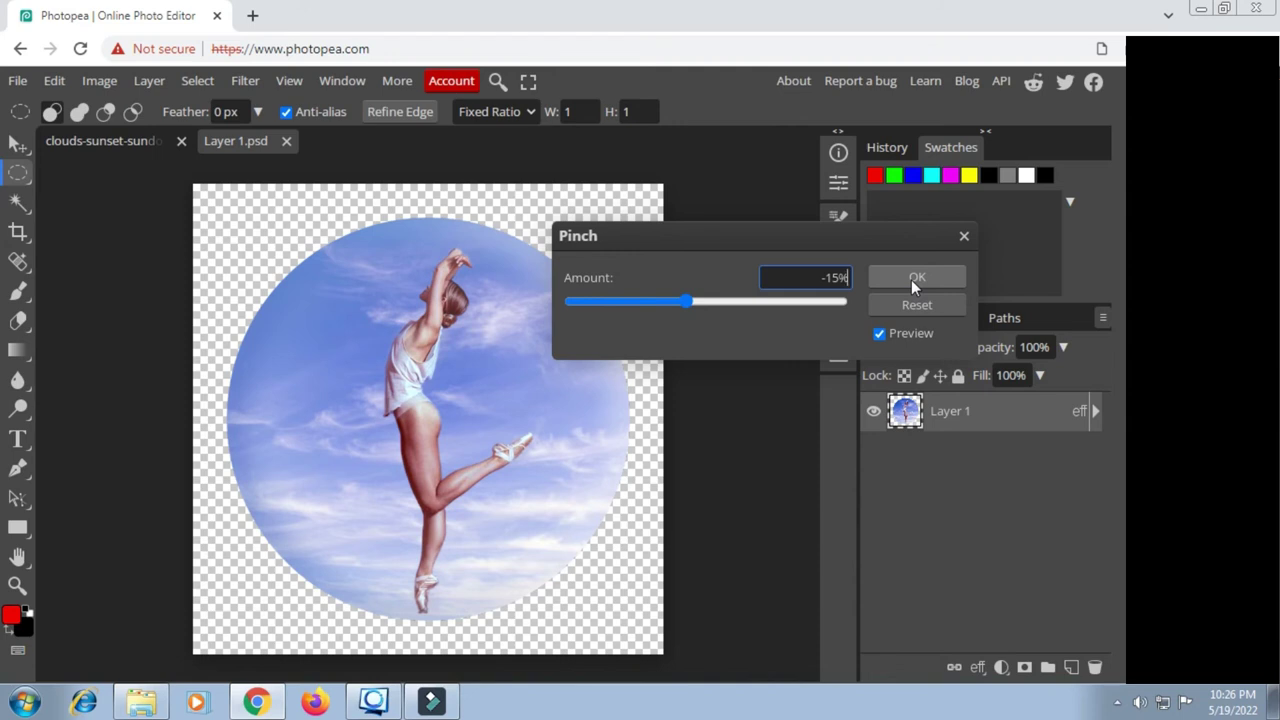
pyautogui.click(912, 283)
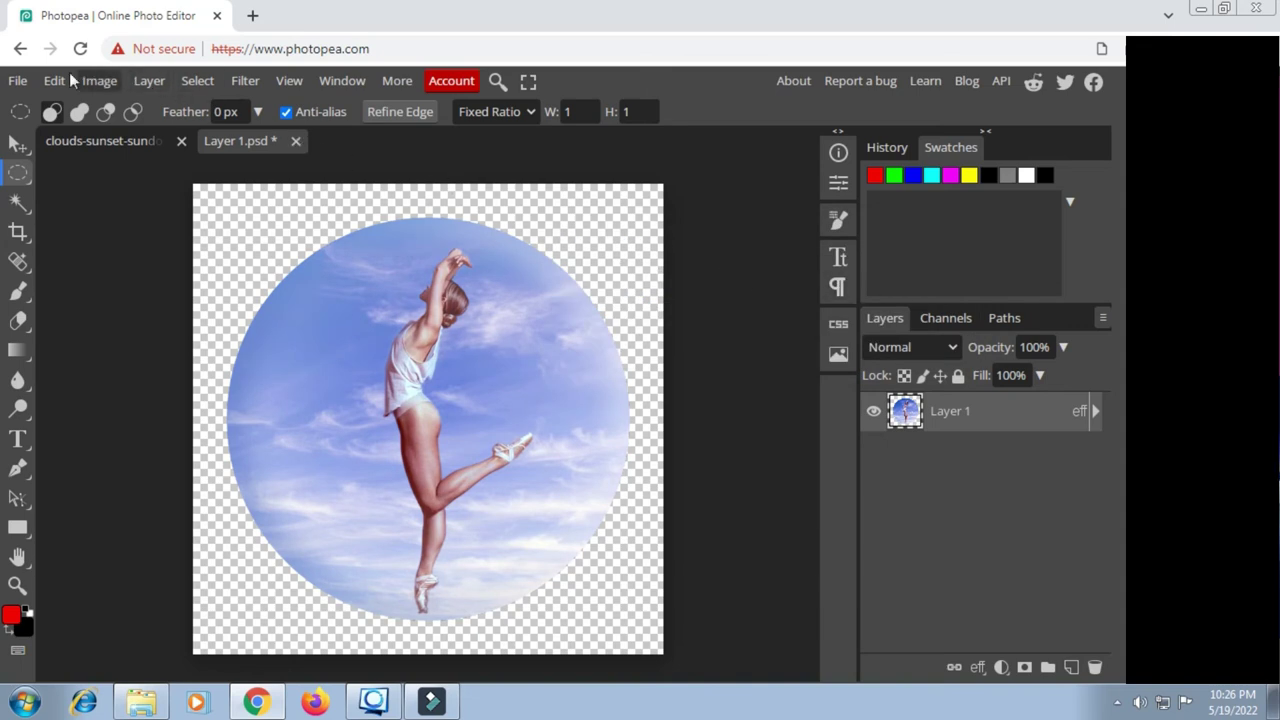
# Step: Save and close the edited smart object, and toggle Layer 1's visibility to compare the photo with and without the bubble
pyautogui.click(18, 82)
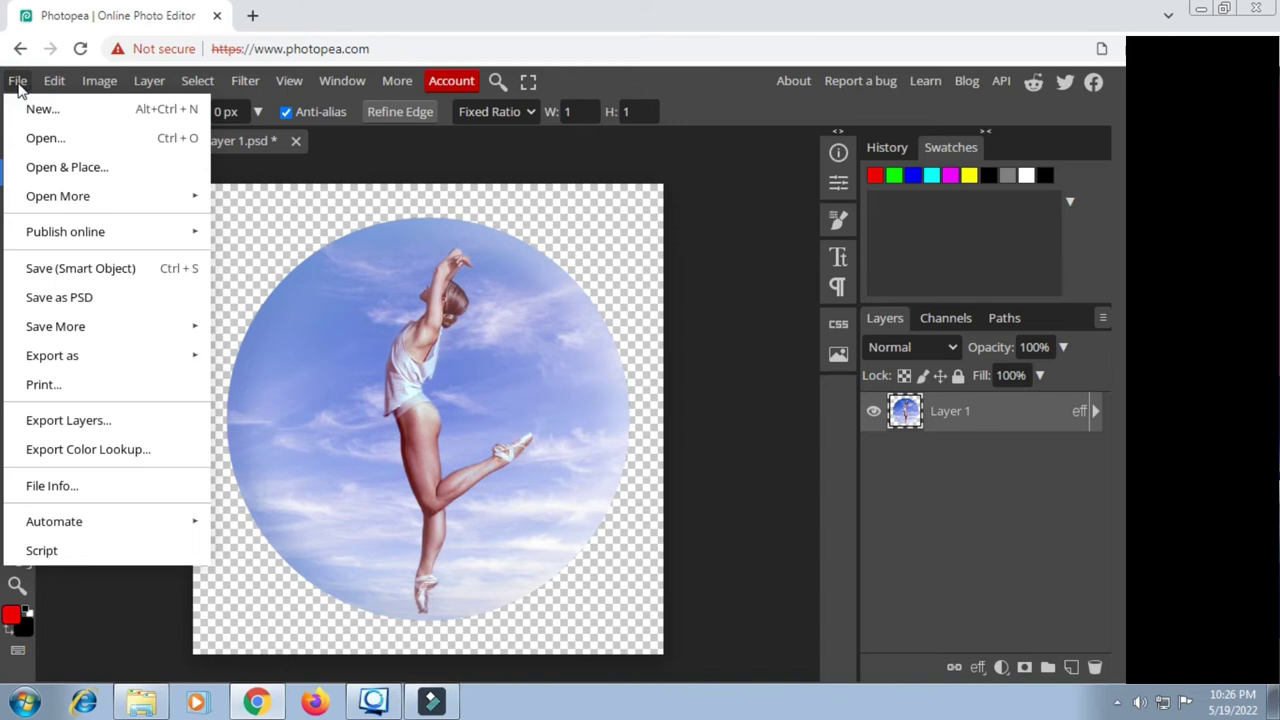
pyautogui.click(144, 270)
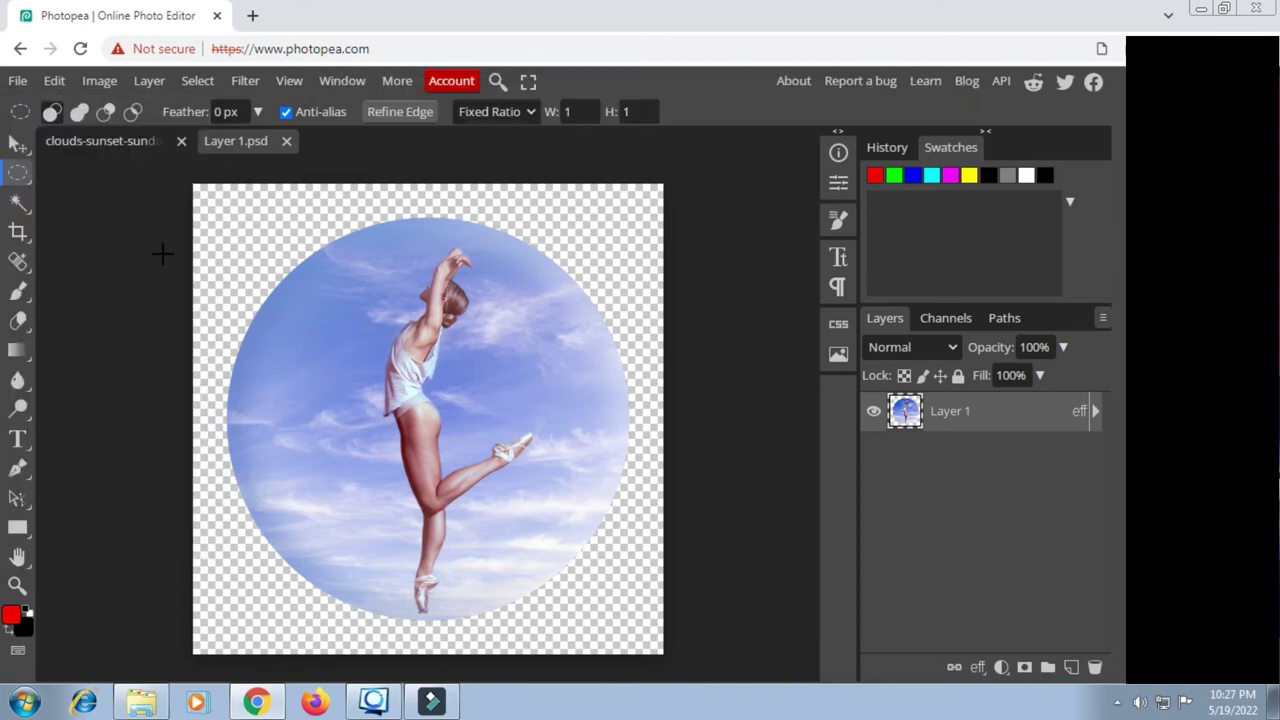
pyautogui.click(286, 141)
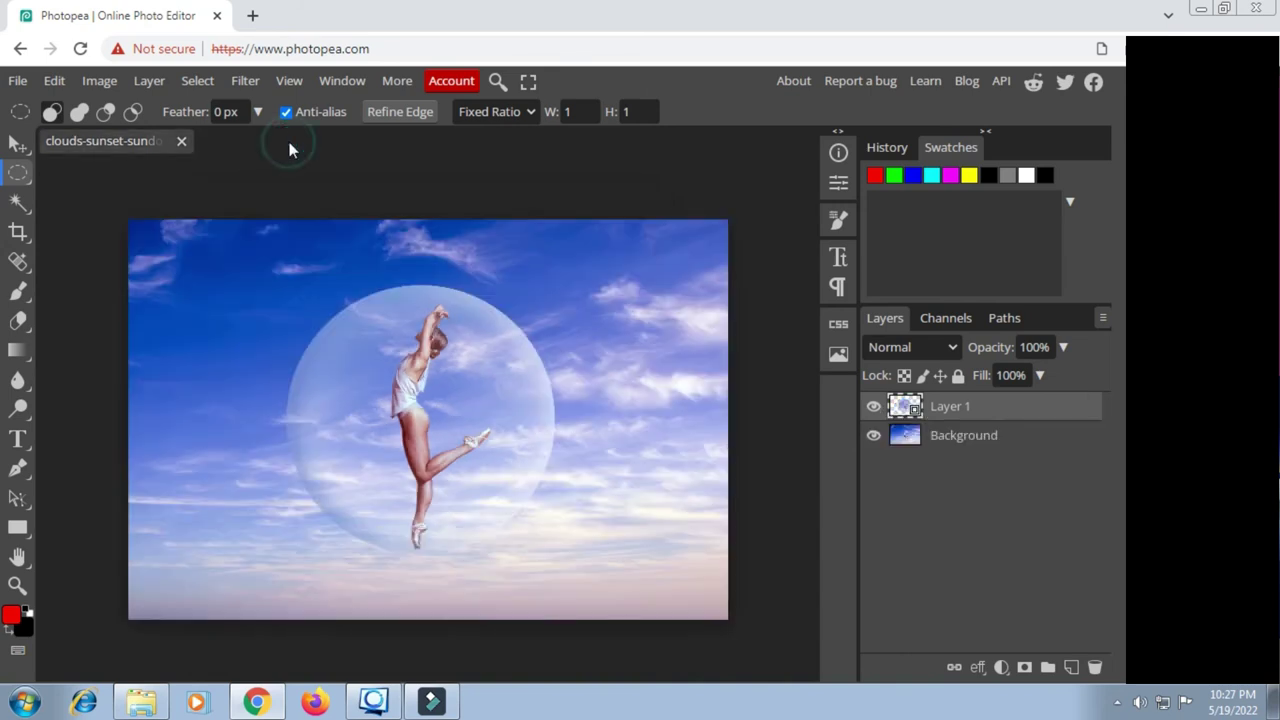
pyautogui.click(873, 407)
pyautogui.click(873, 407)
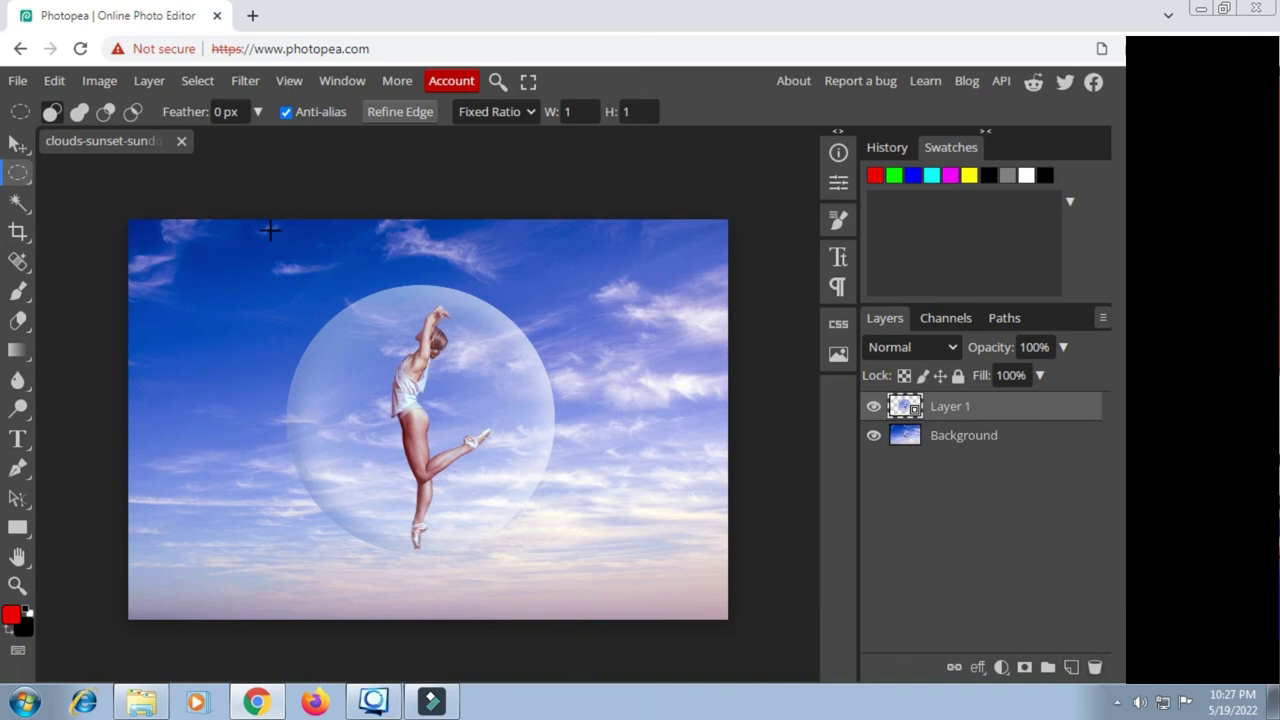
# Step: Export the finished image as a JPG at 1920 × 1280 px and 100% quality, without metadata
pyautogui.click(16, 82)
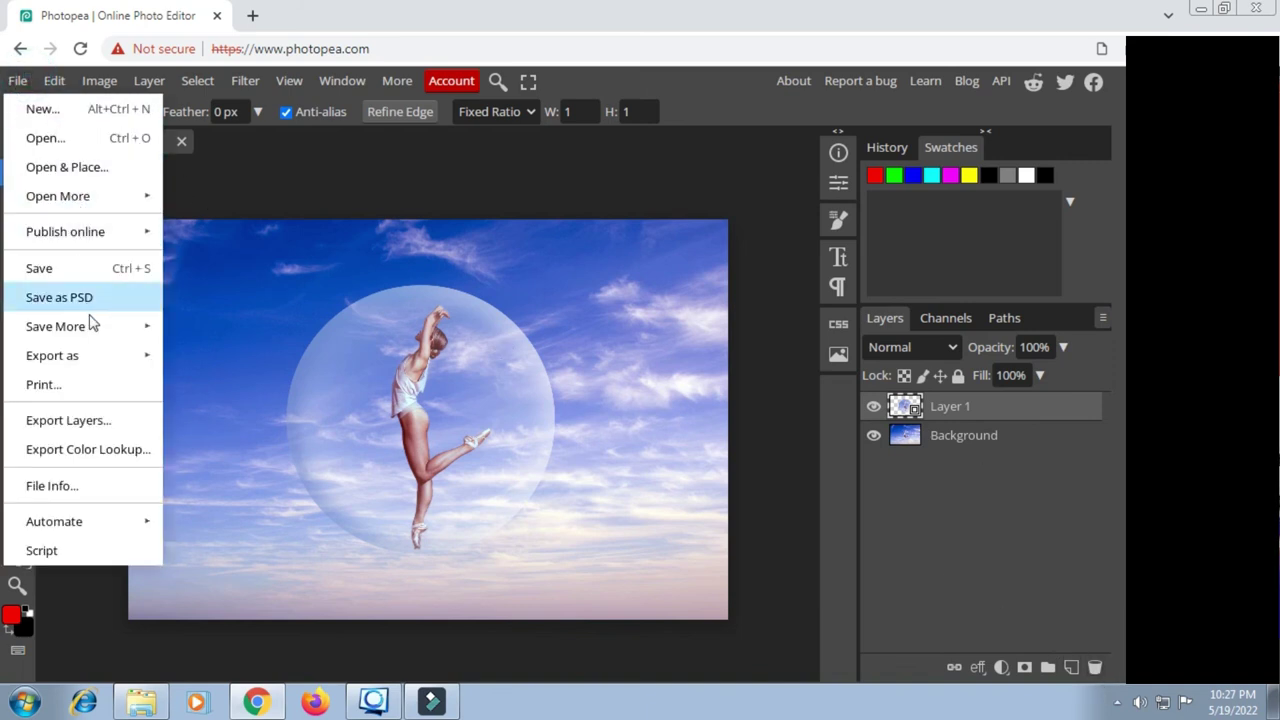
pyautogui.moveTo(80, 358)
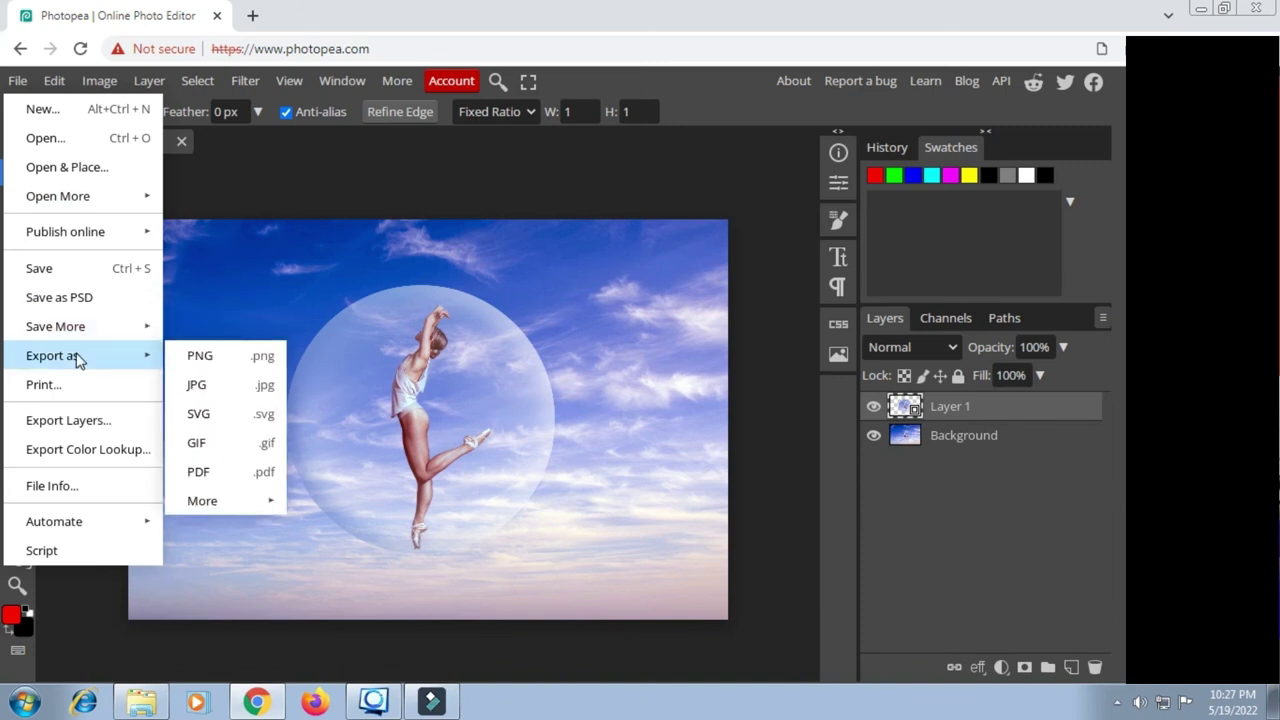
pyautogui.click(197, 386)
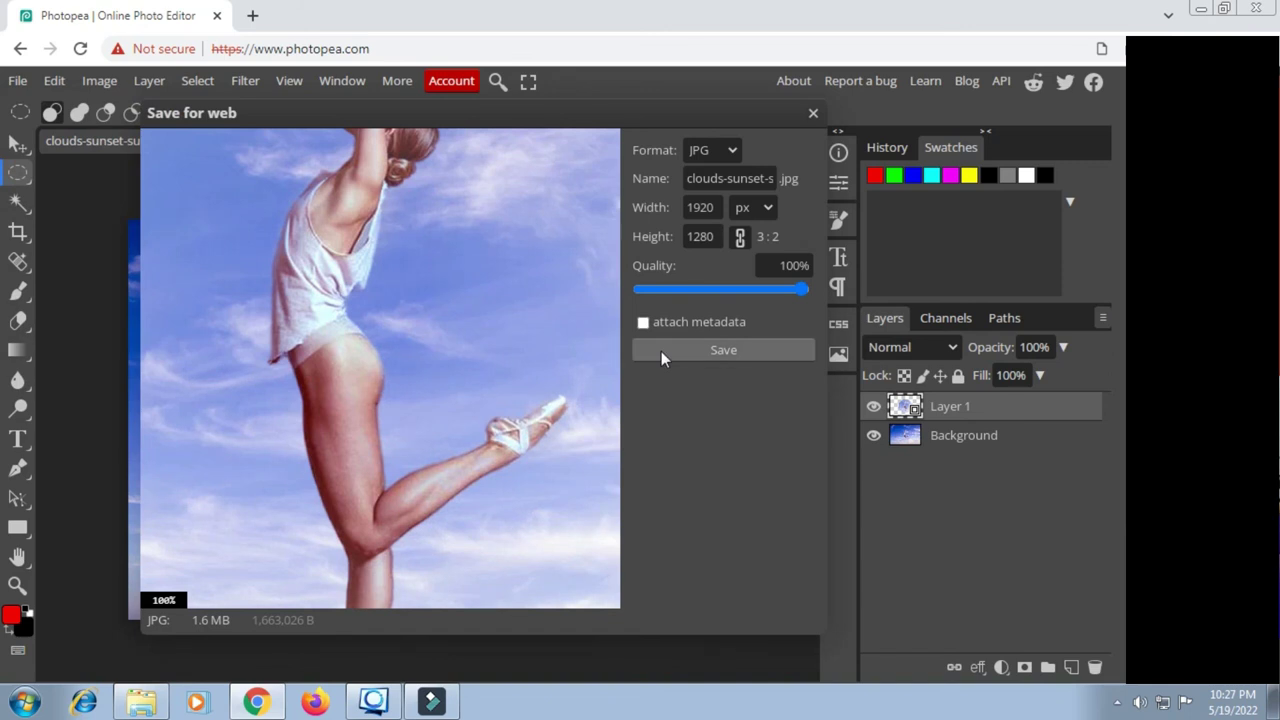
pyautogui.moveTo(514, 309); pyautogui.dragTo(530, 390)
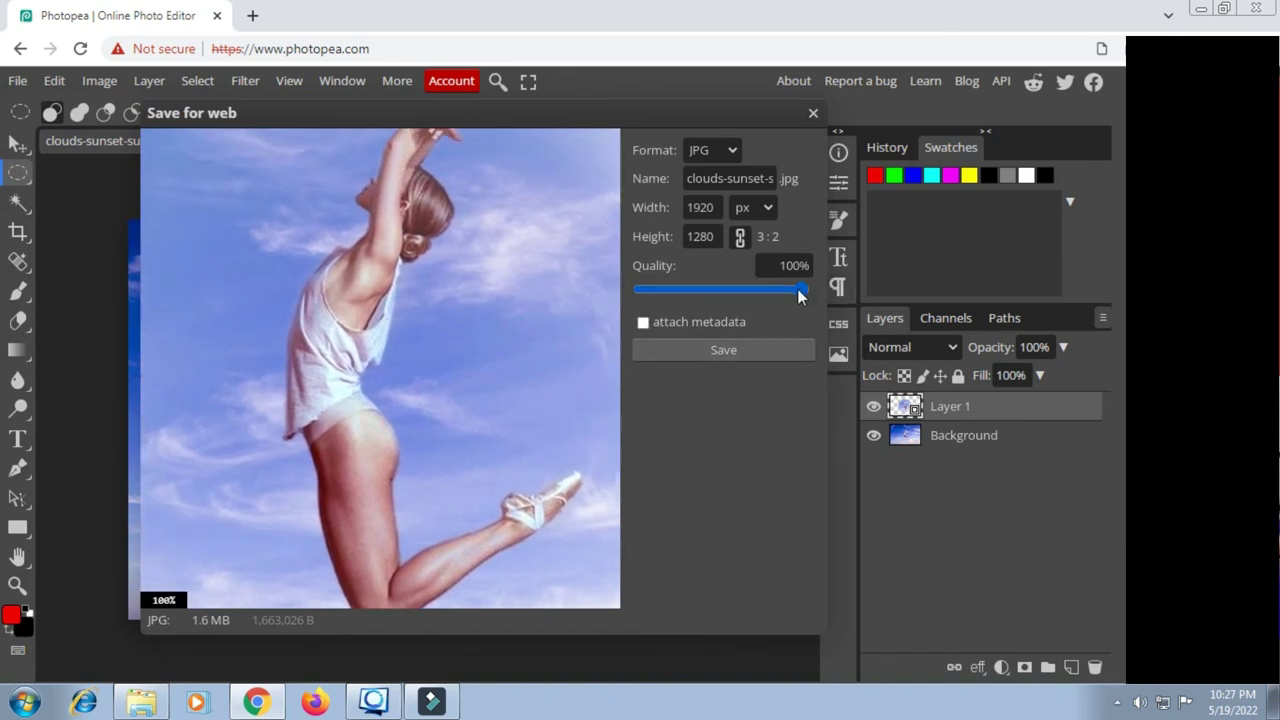
pyautogui.click(756, 355)
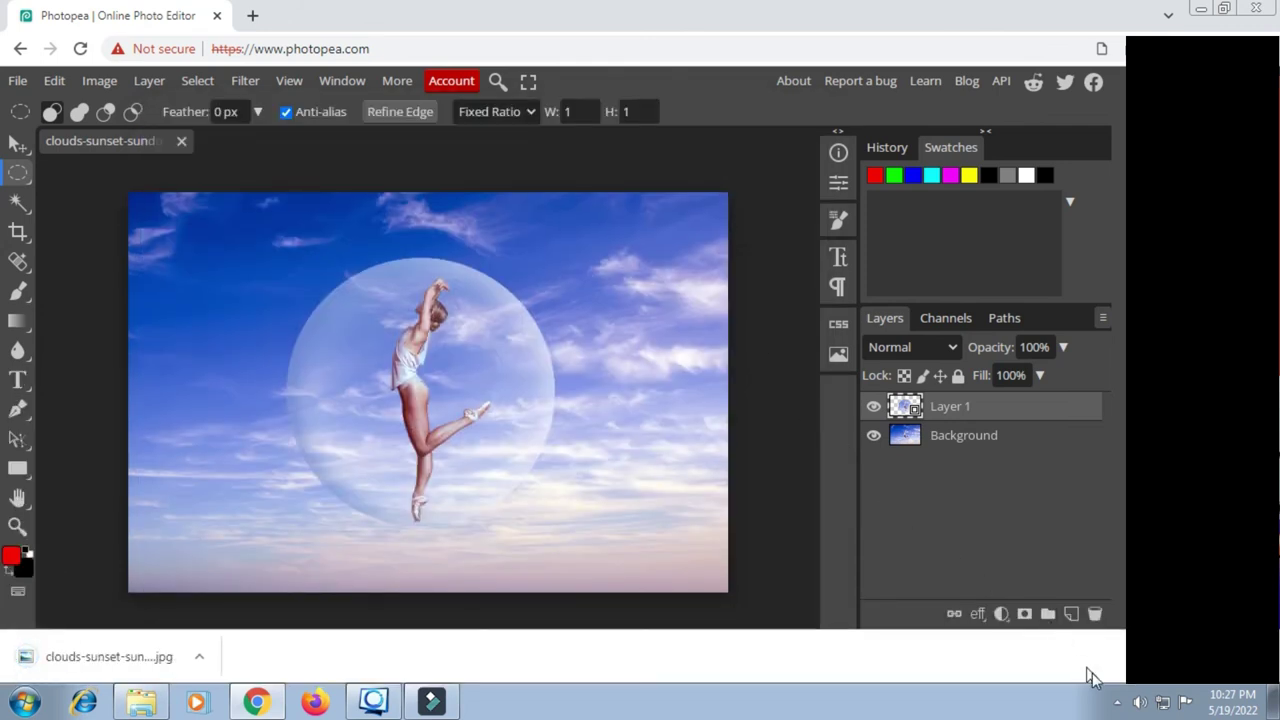
pyautogui.click(1117, 702)
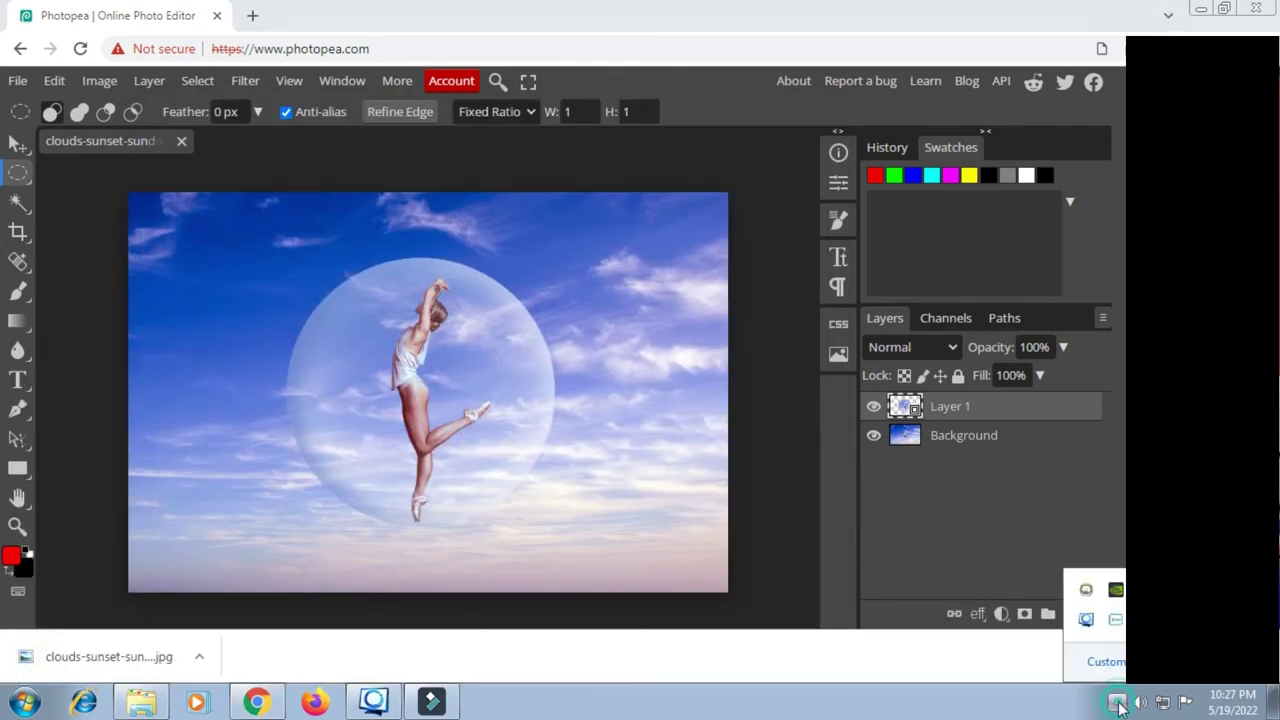
pyautogui.rightClick(1118, 623)
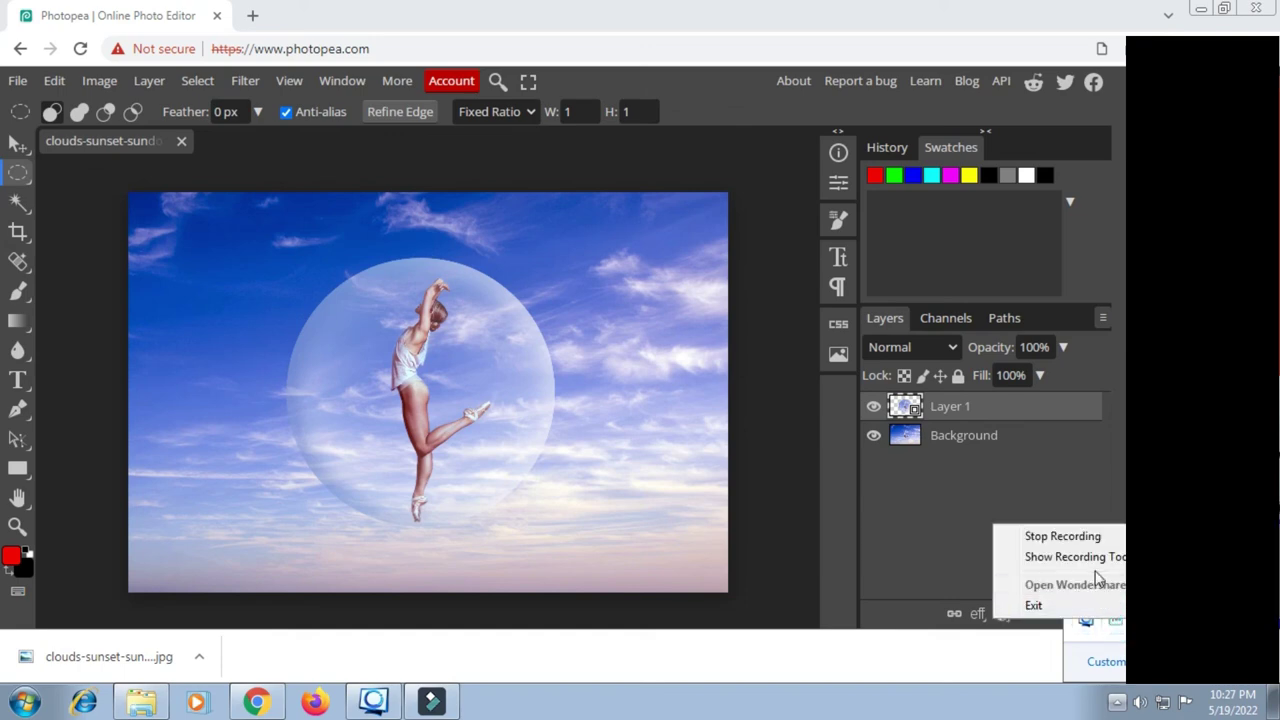
pyautogui.click(1090, 537)
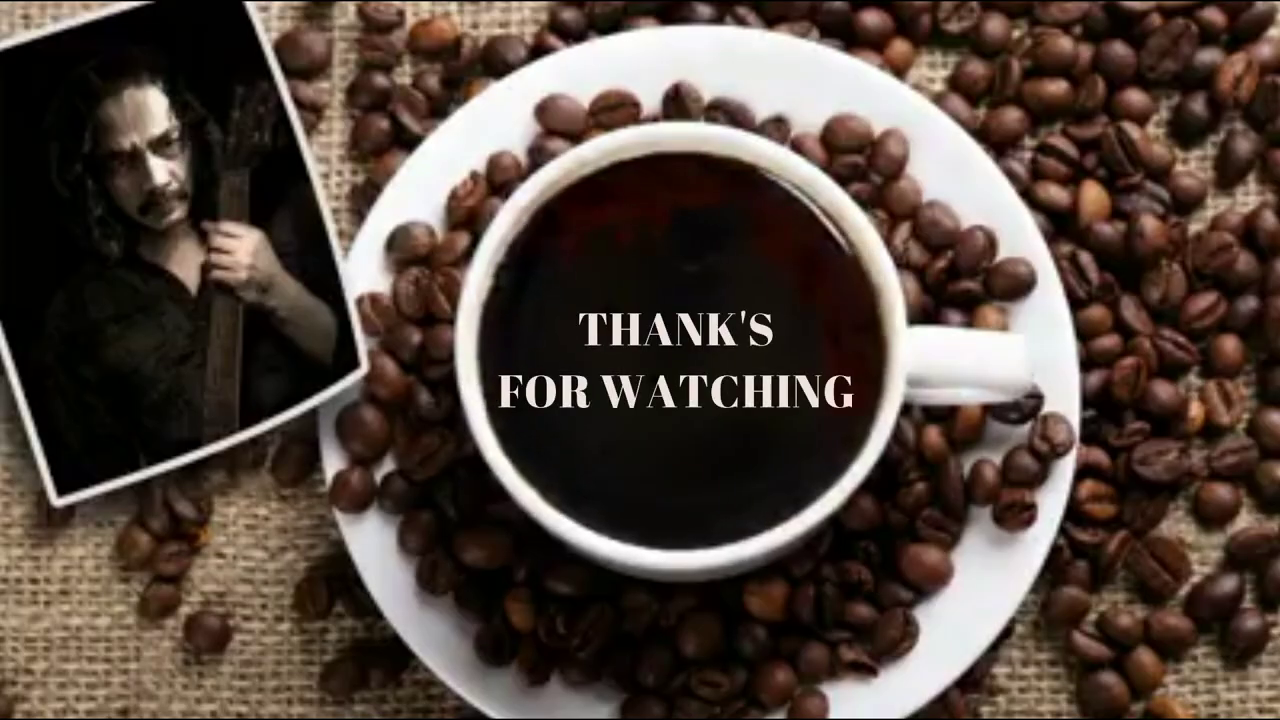